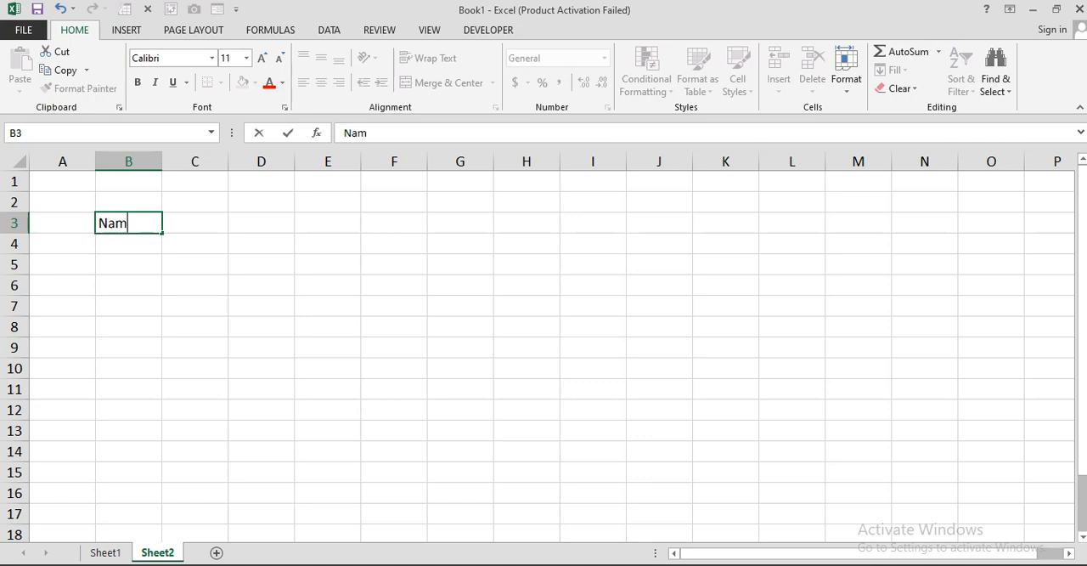
Step: Enter the column headers Name, CINIC, Contact # and Address in cells B3 to E3
key(Tab)
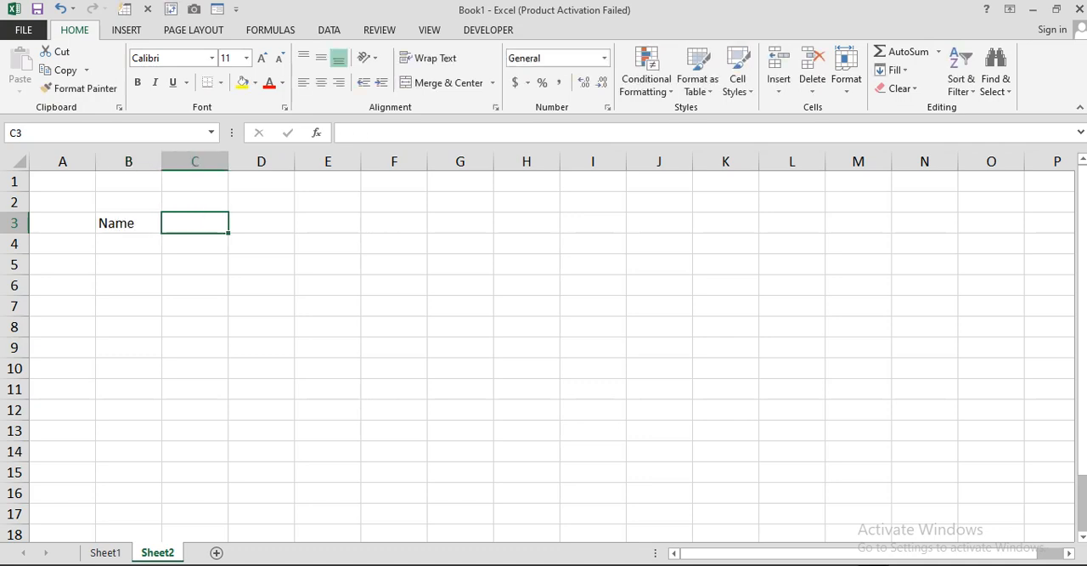
text(CINIC)
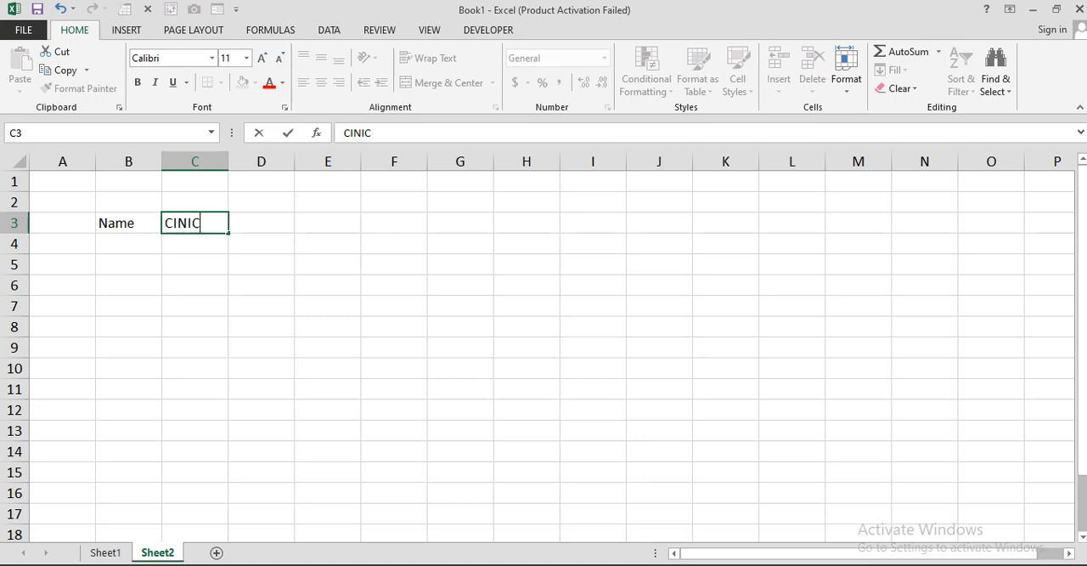
key(Tab)
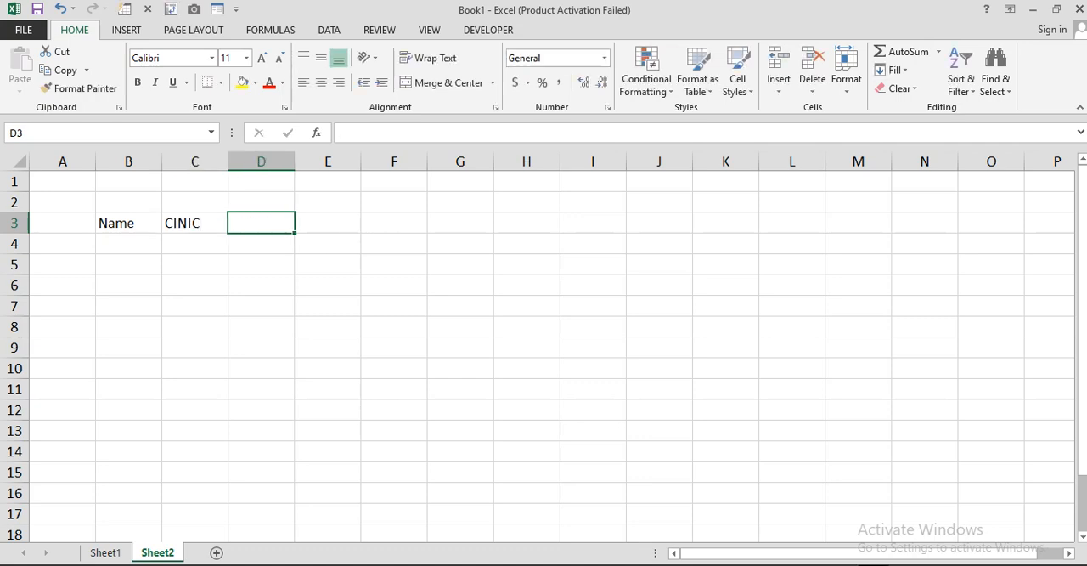
text(Co)
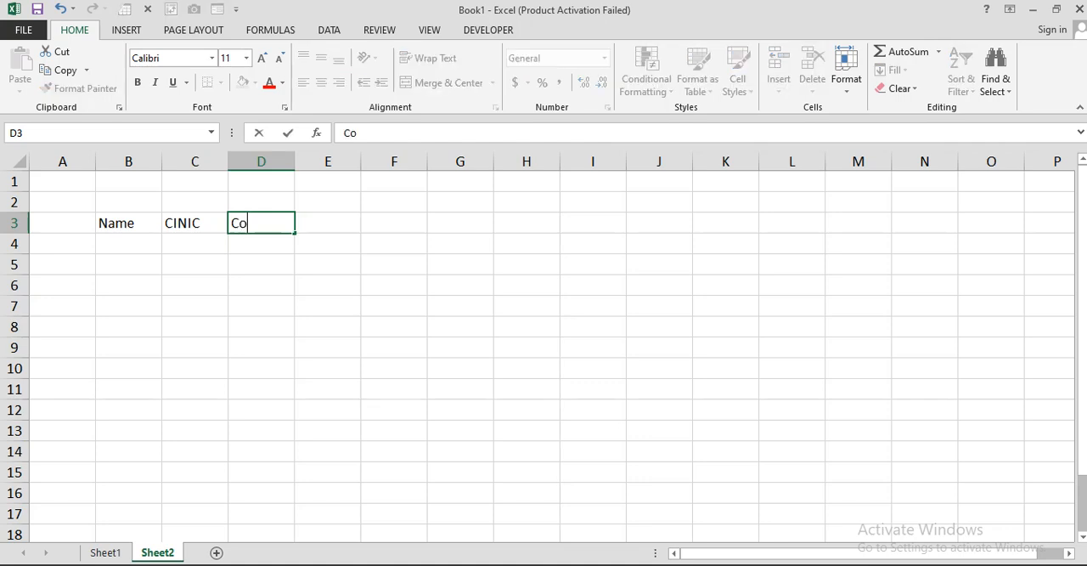
text(ntact #)
key(Tab)
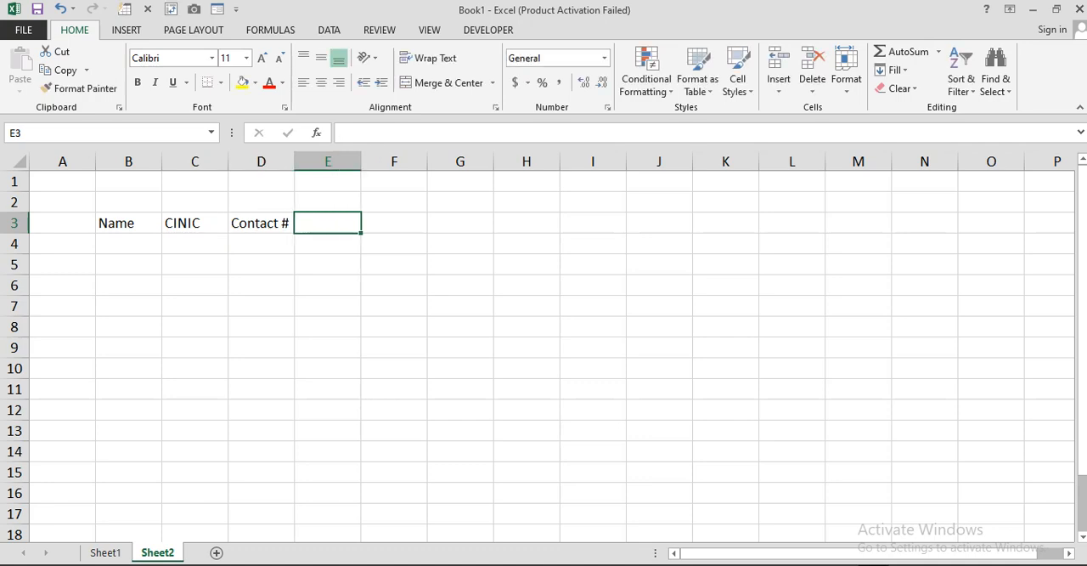
text(Address)
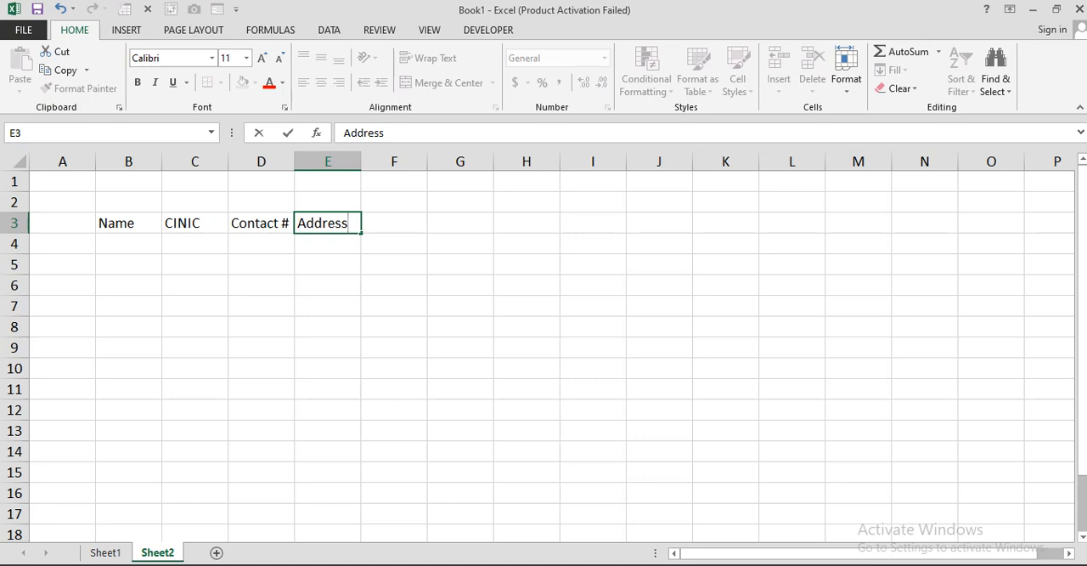
key(Tab)
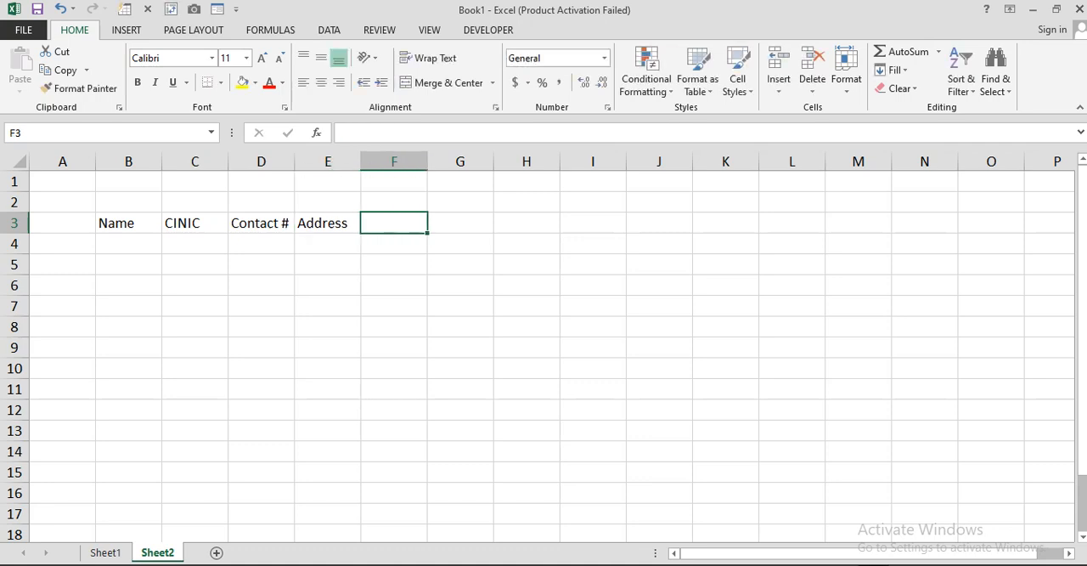
Step: Add the column headers Designation and Basic Salary in cells F3 and G3
text(Desi)
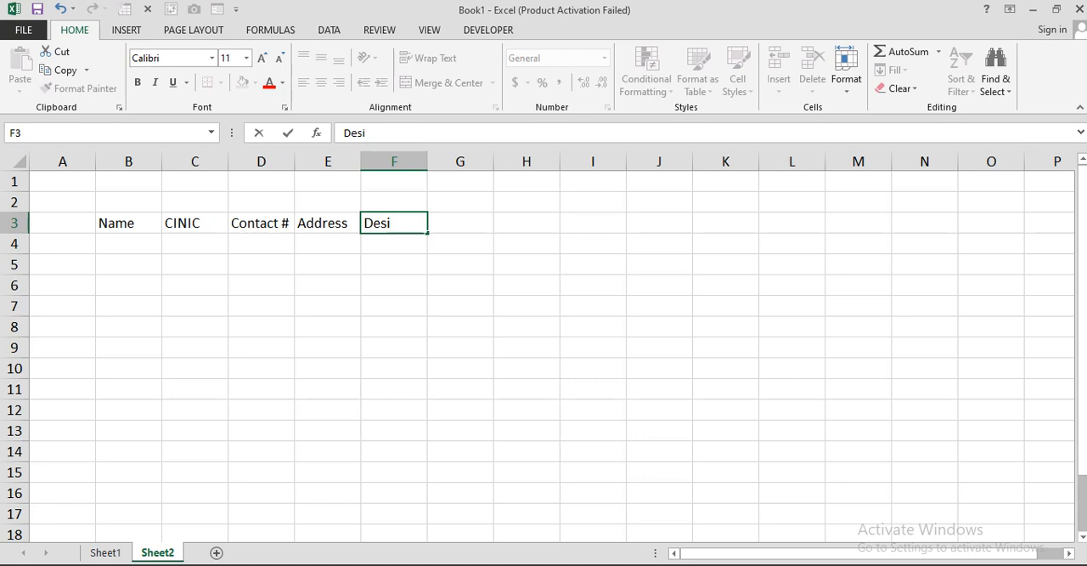
text(gnation)
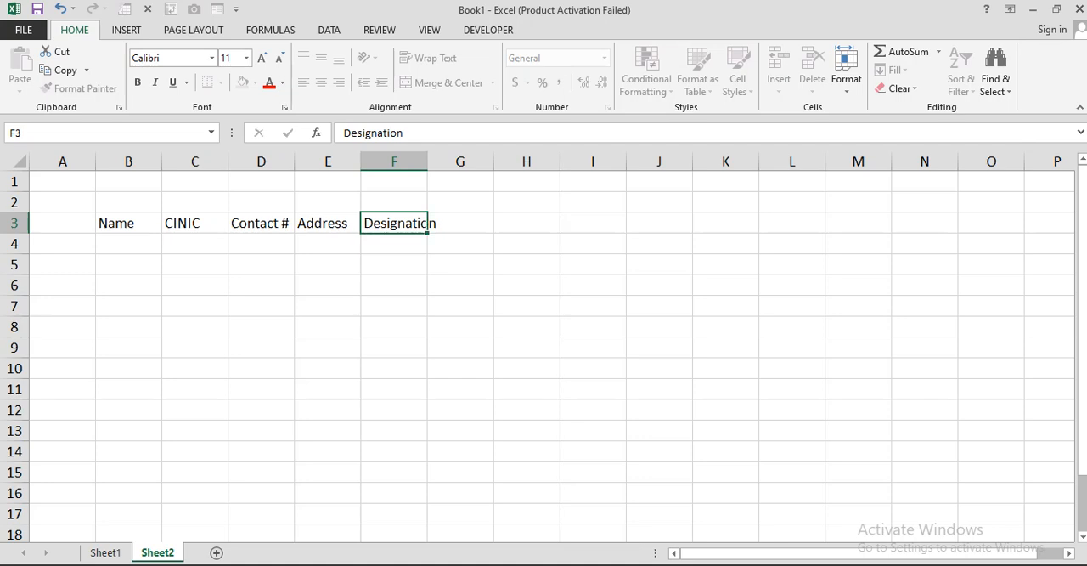
key(Tab)
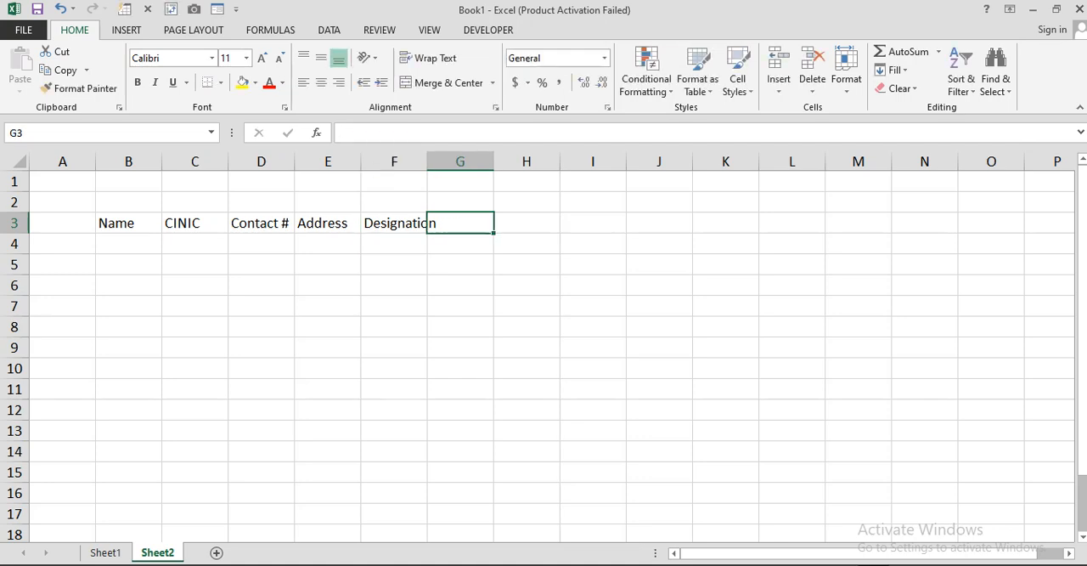
text(Basic Salary)
key(ctrl+Return)
key(Tab)
Step: Add the column headers Gender, Joining Date, Years and Months in cells H3 to K3
text(Gender)
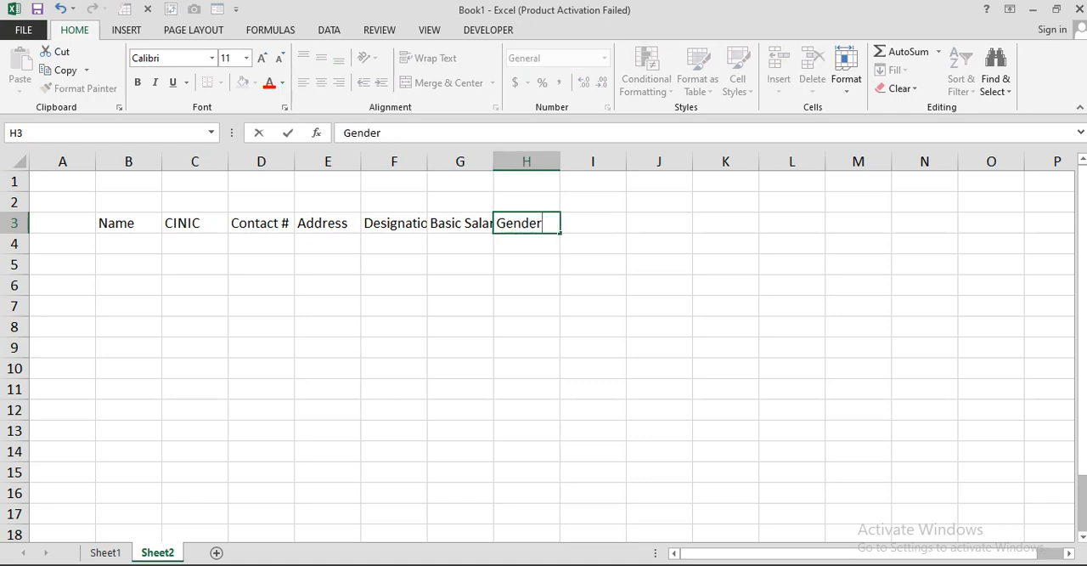
key(ctrl+Return)
key(Tab)
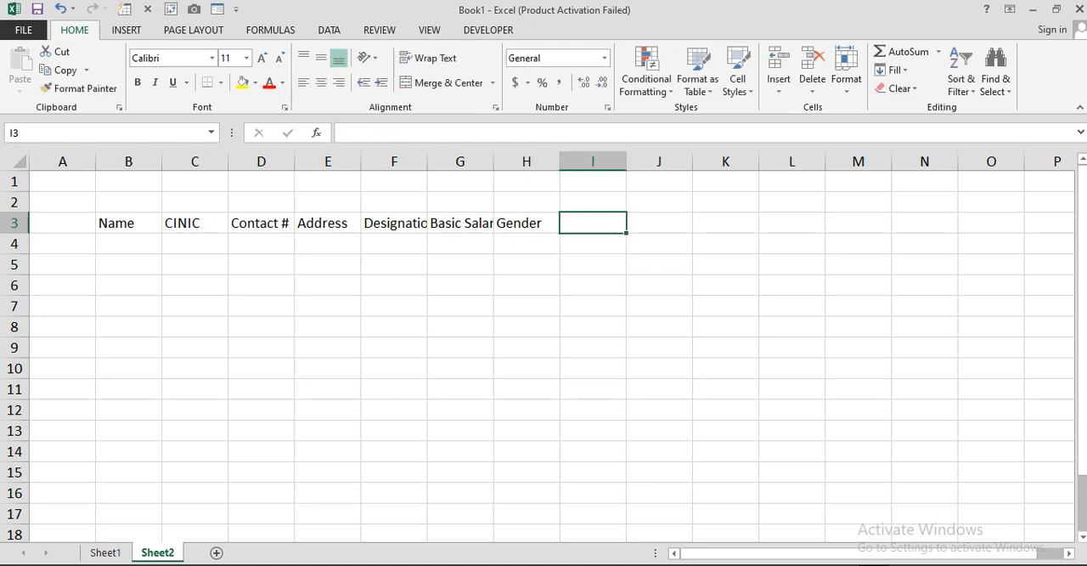
text(Joining Date)
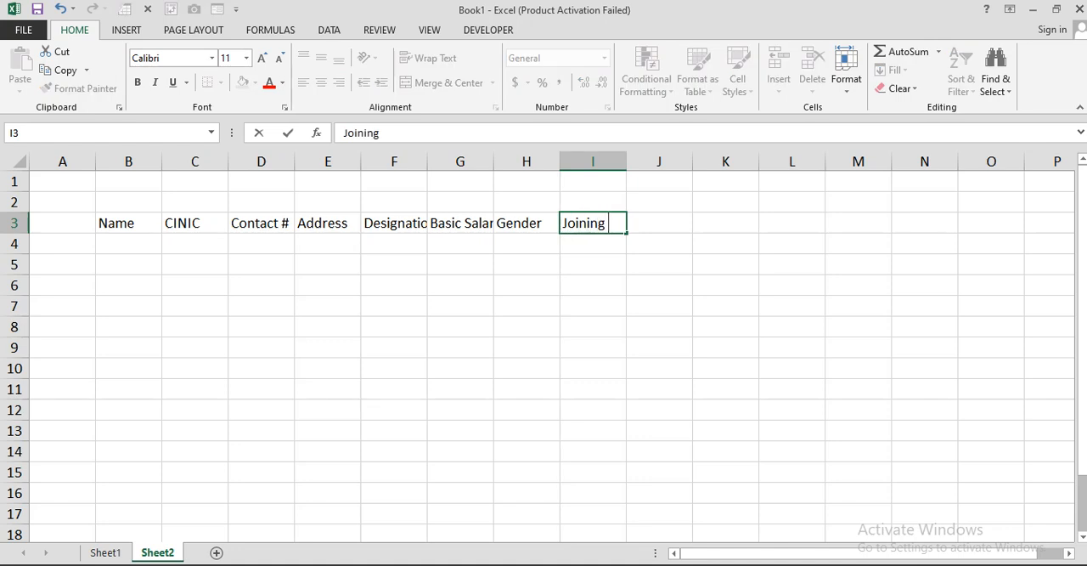
key(Tab)
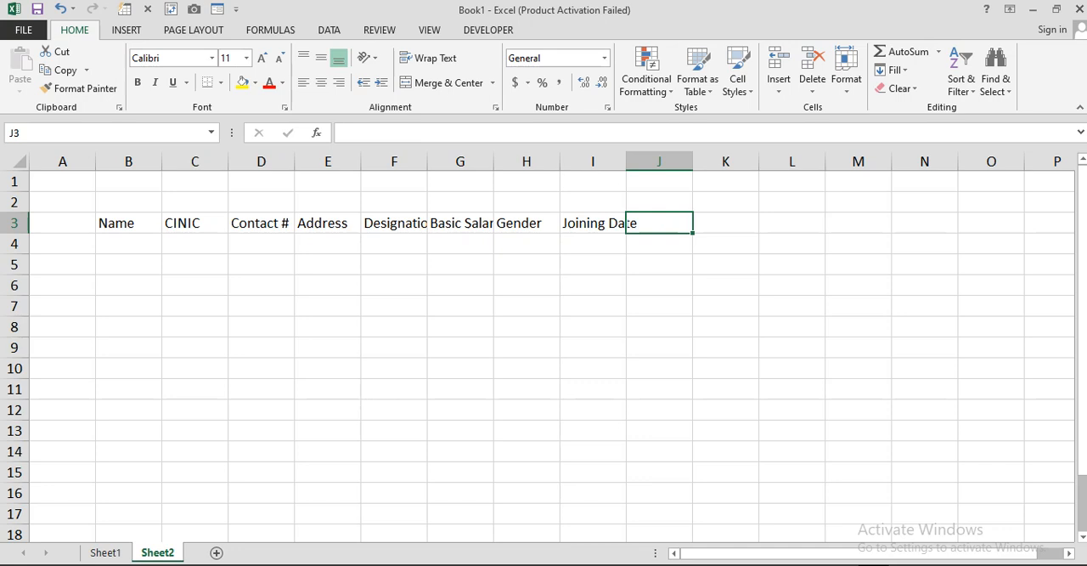
text(Years)
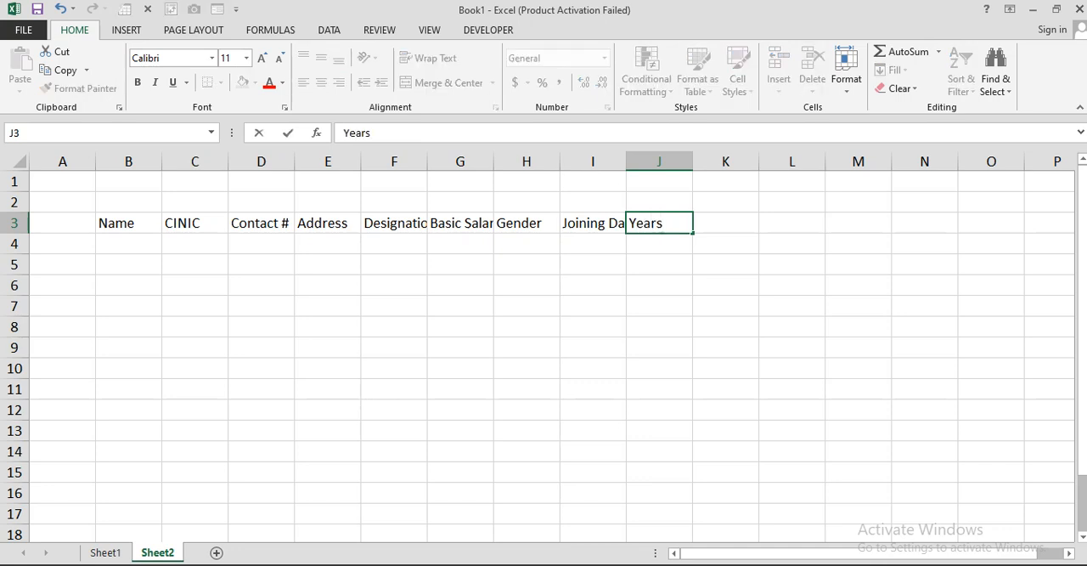
key(Tab)
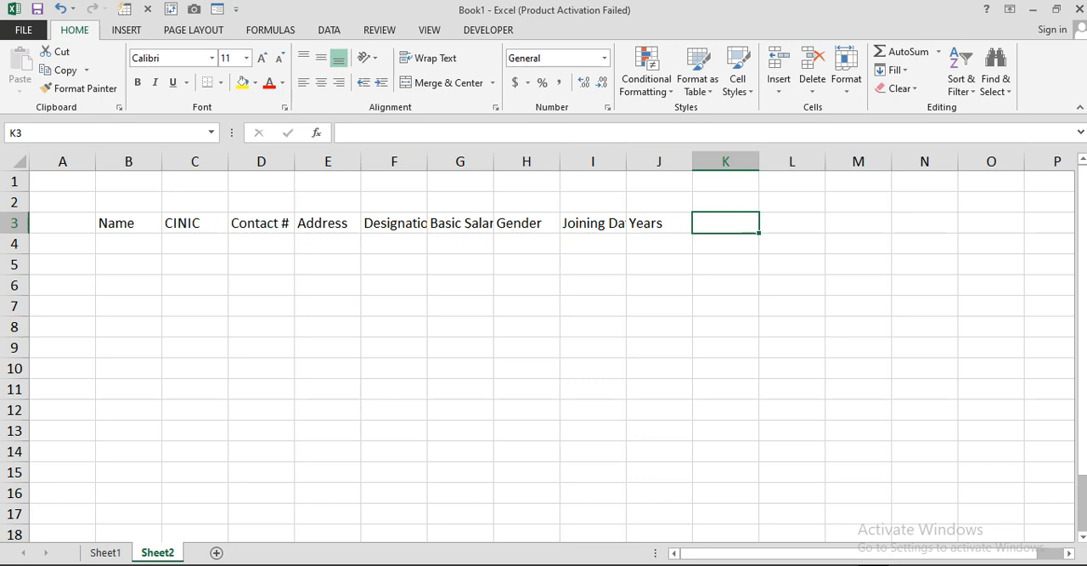
text(Months)
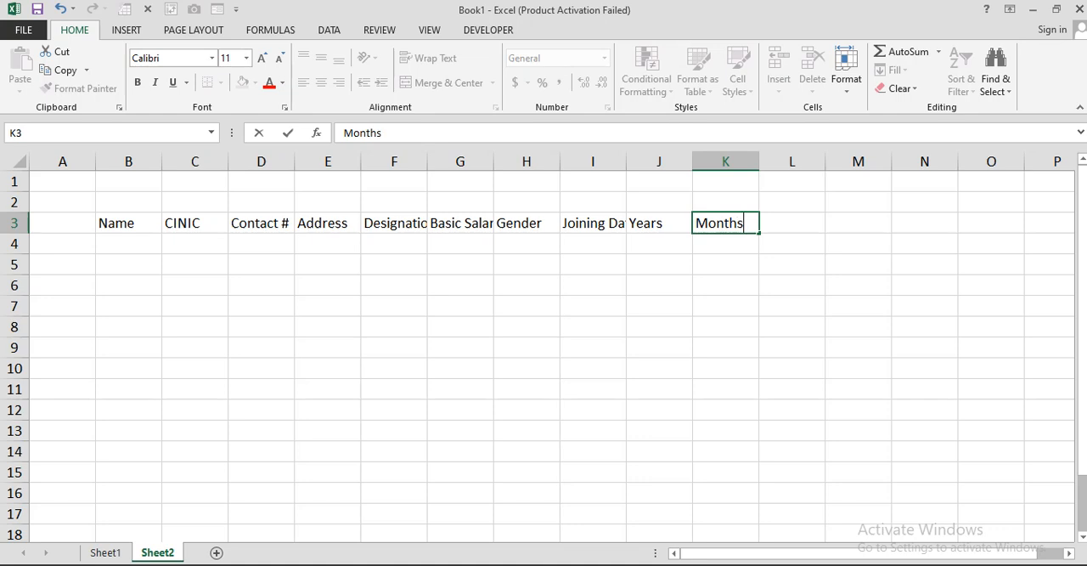
key(Return)
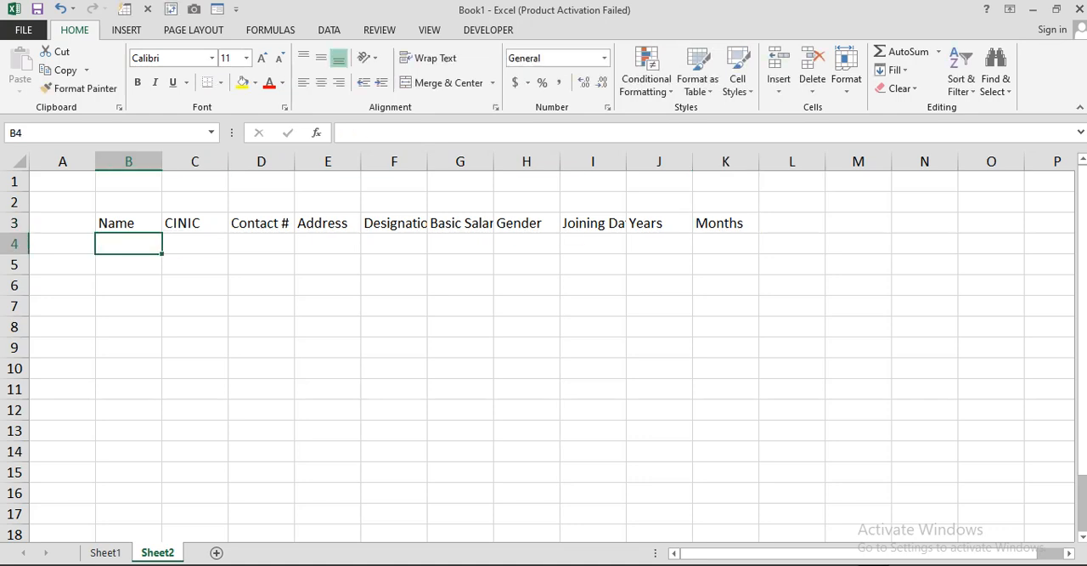
Step: Autofit the widths of the Joining Date, Basic Salary and Designation columns to their header text
double_click(625, 161)
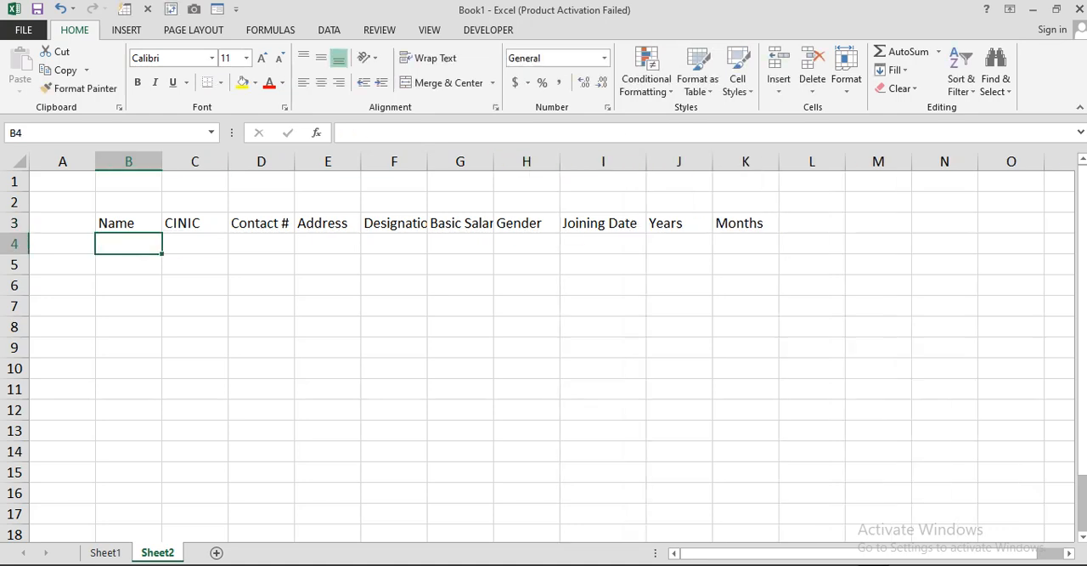
double_click(494, 161)
double_click(427, 161)
Step: Apply All Borders to the table range B3:K10
drag(127, 222, 777, 368)
click(220, 83)
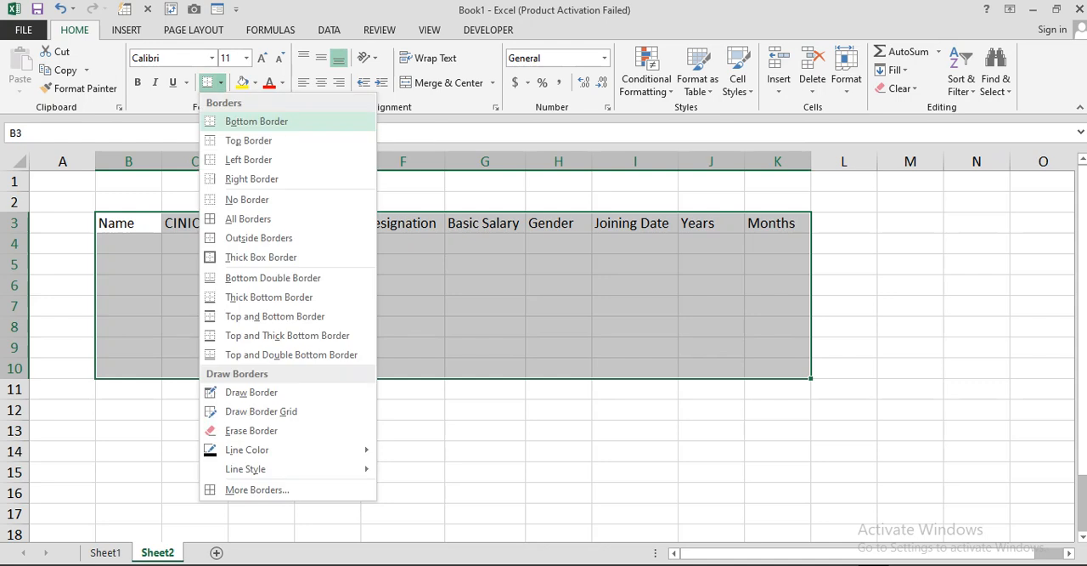
click(246, 218)
Step: Make the header row B3:K3 bold and fill it with yellow
drag(127, 222, 777, 222)
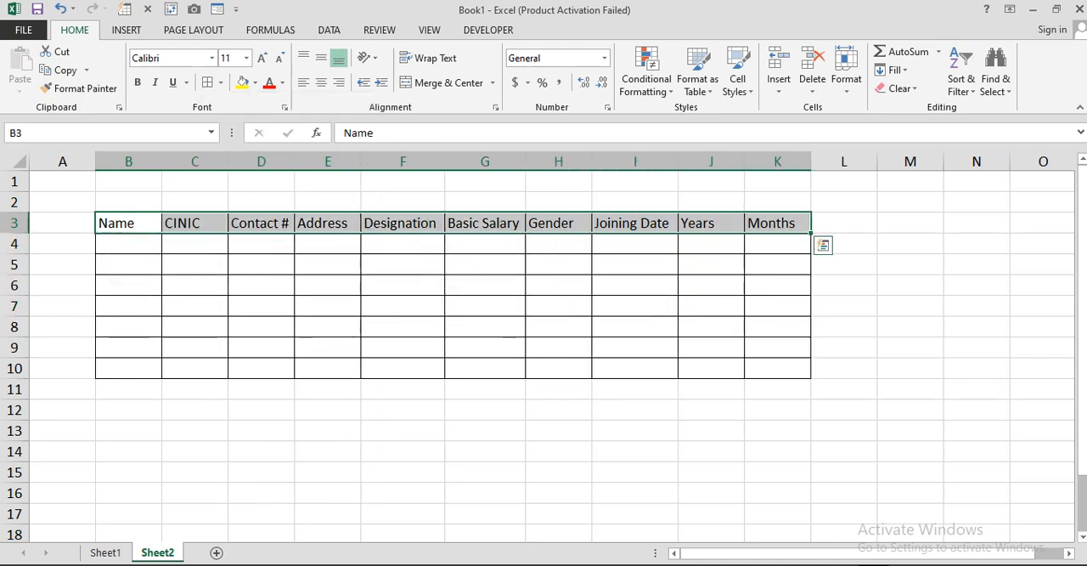
click(137, 83)
click(242, 83)
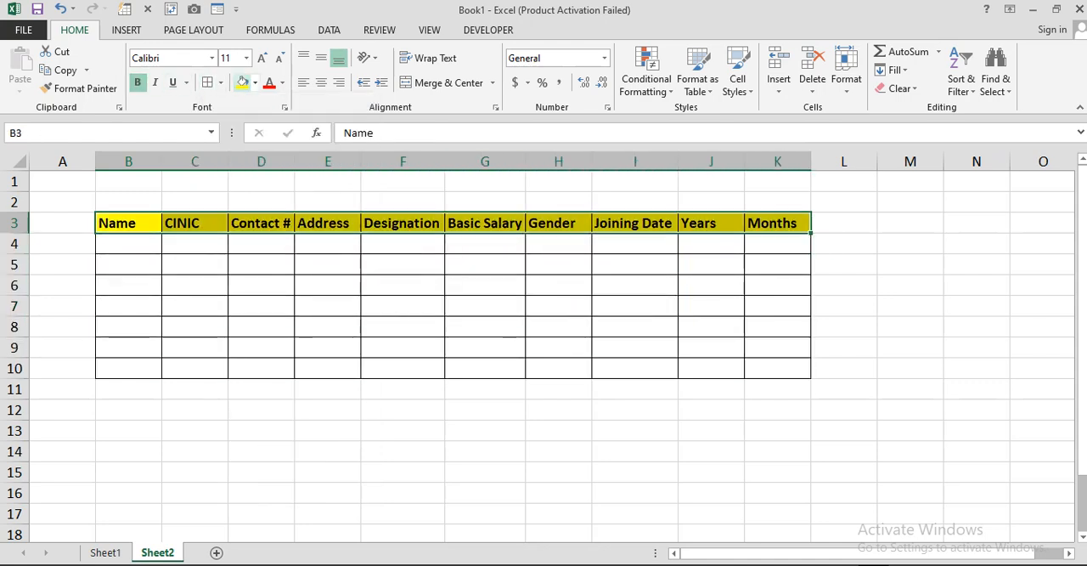
click(260, 264)
Step: Enter the first three employees' names in cells B4 to B6 of the Name column
click(128, 243)
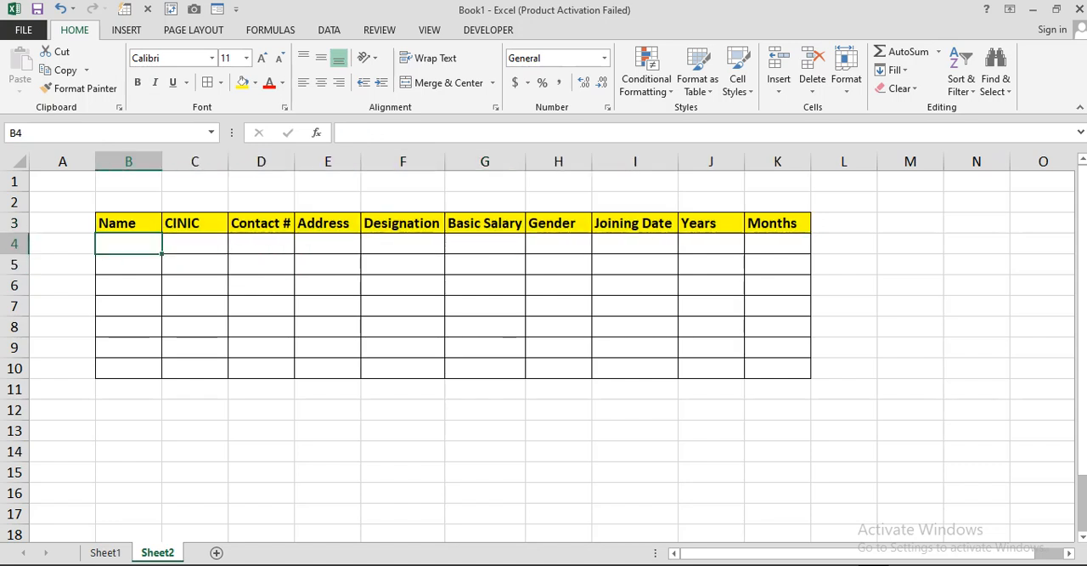
text(Ays)
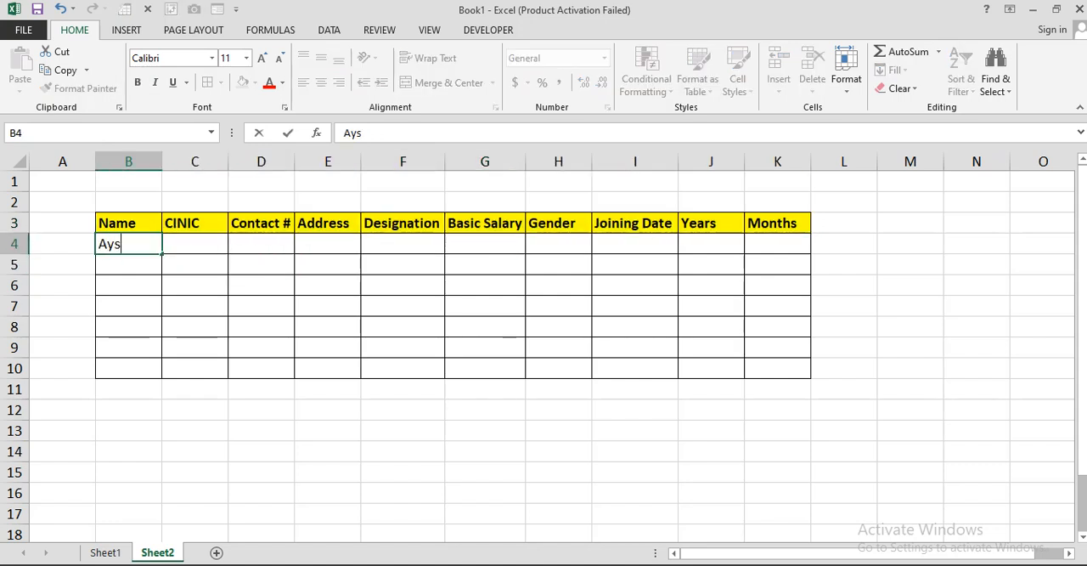
text(ha)
key(Return)
text(\)
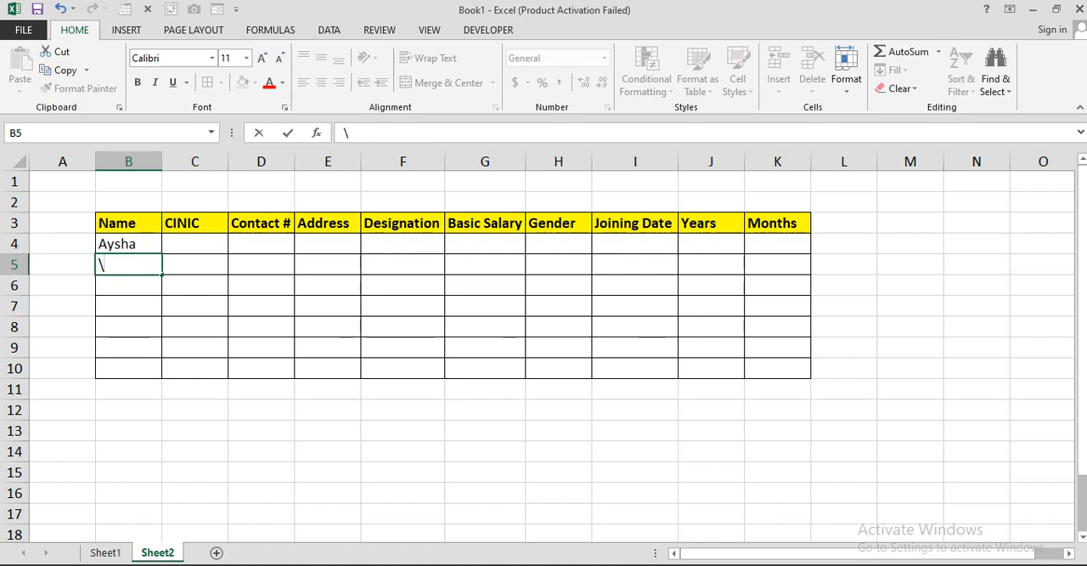
key(BackSpace)
text(Salman)
key(Return)
text(Ahmed)
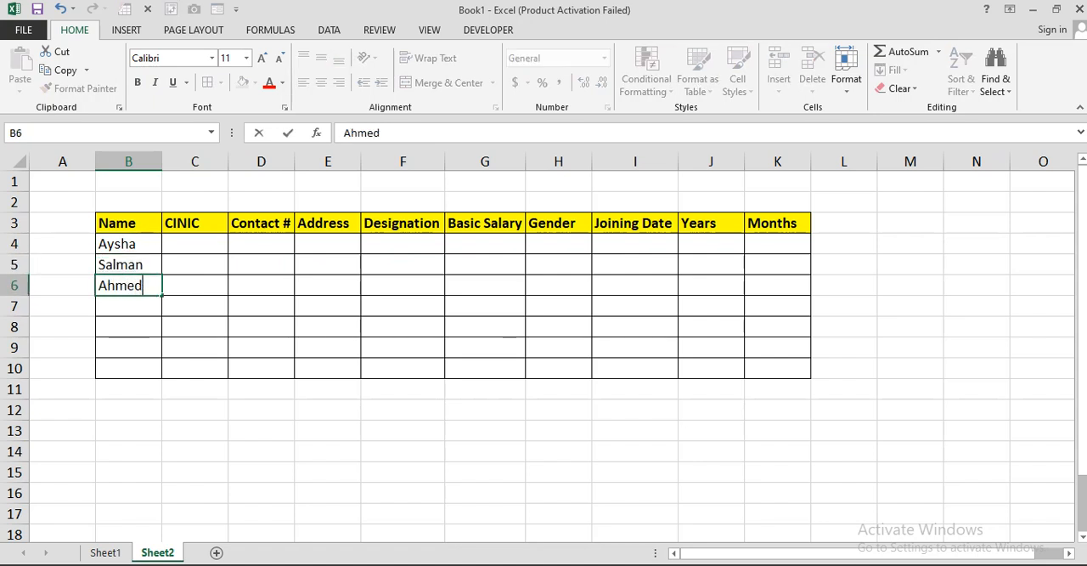
key(Return)
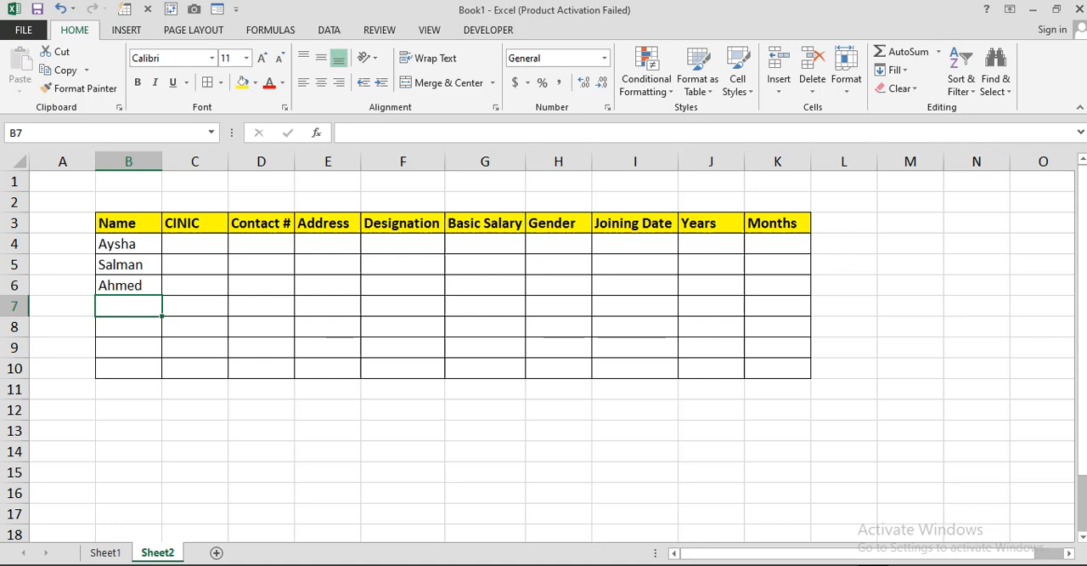
Step: Enter the remaining four employees' names in cells B7 to B10 of the Name column
text(Areeba)
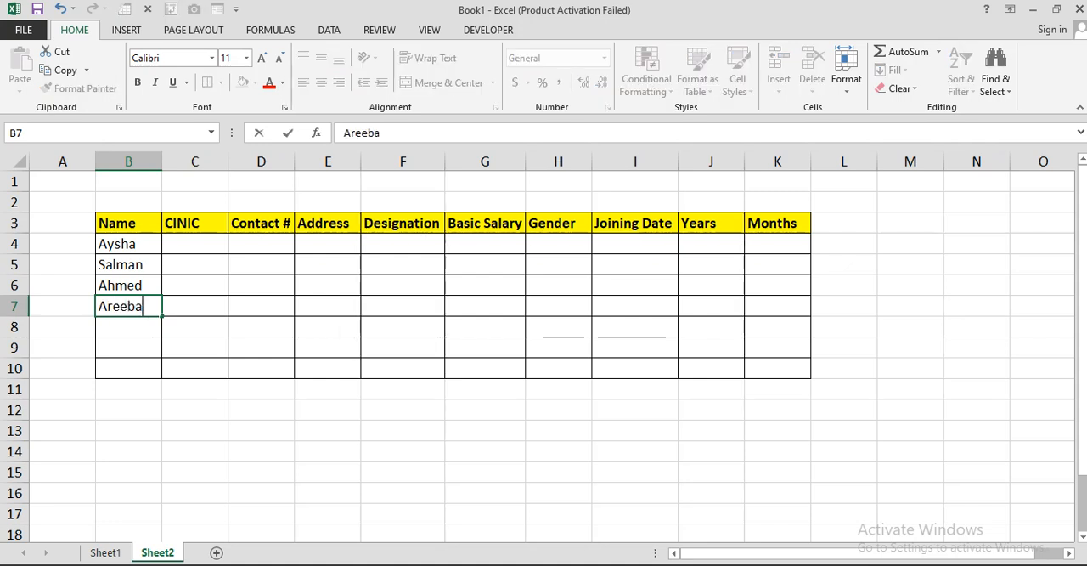
key(Return)
text(Hammad)
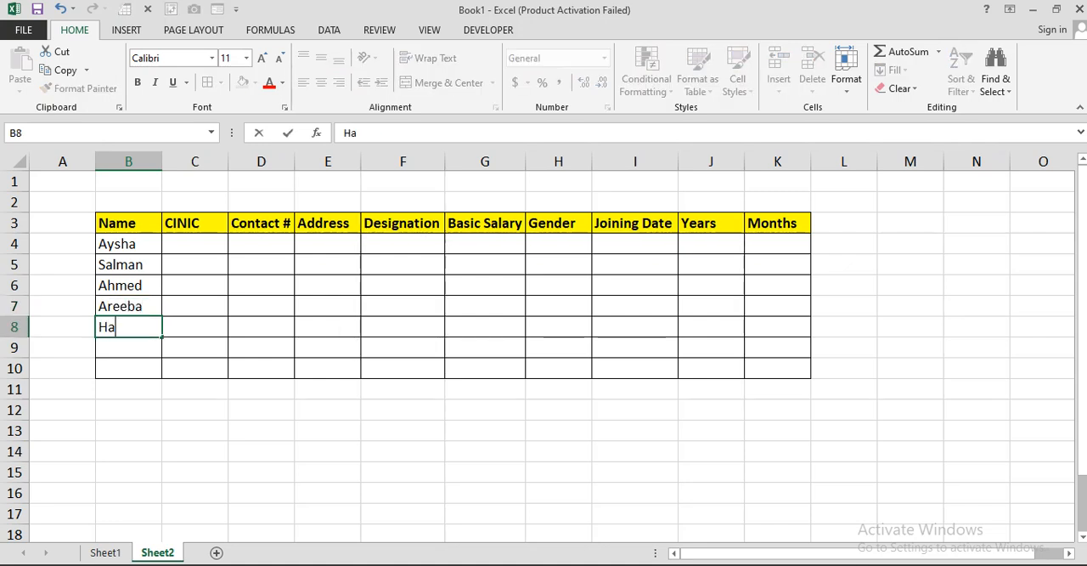
key(Return)
text(Umer)
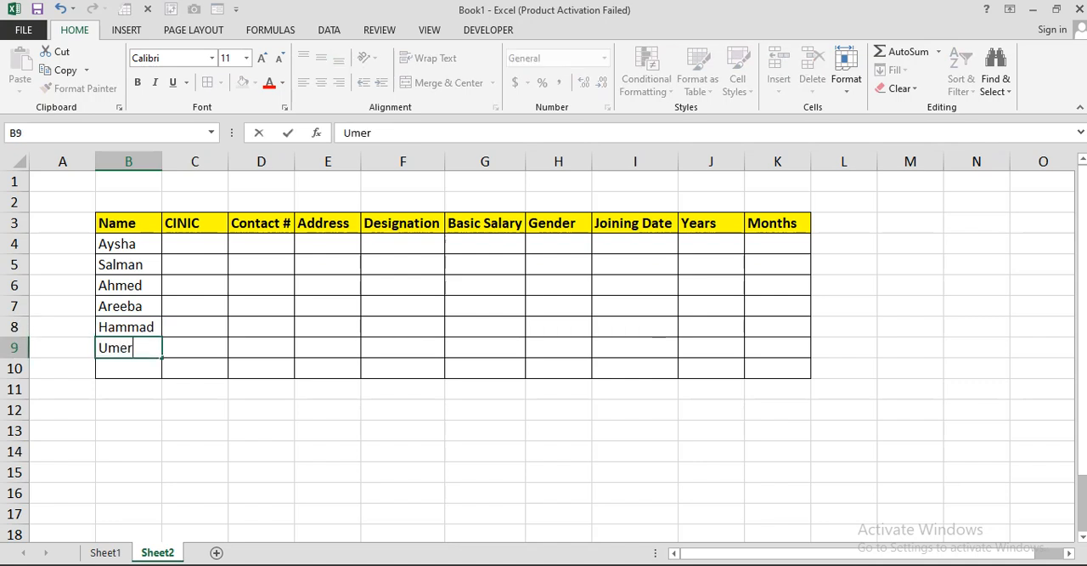
key(Return)
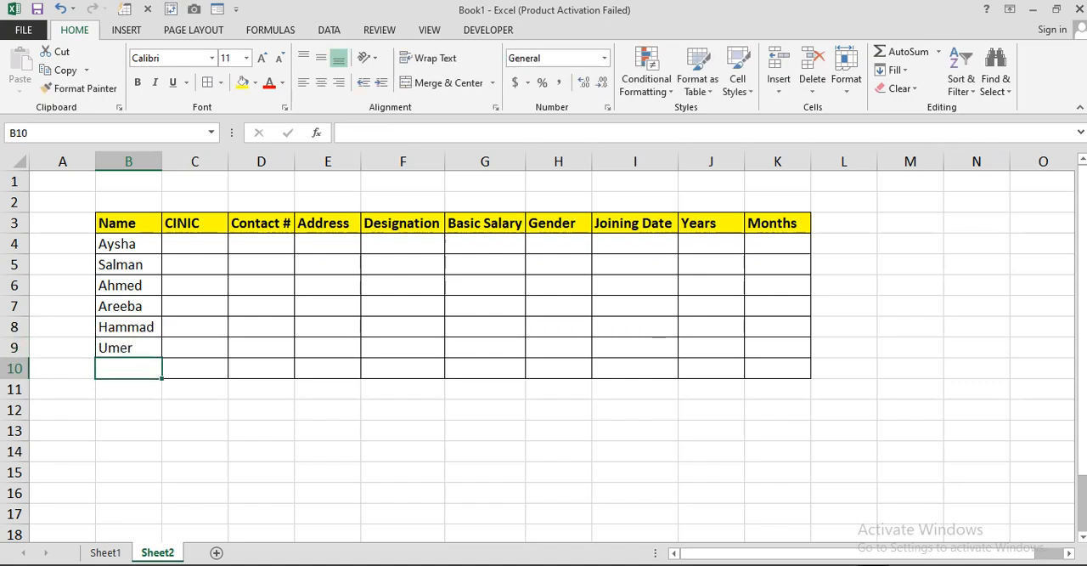
text(Ejaz)
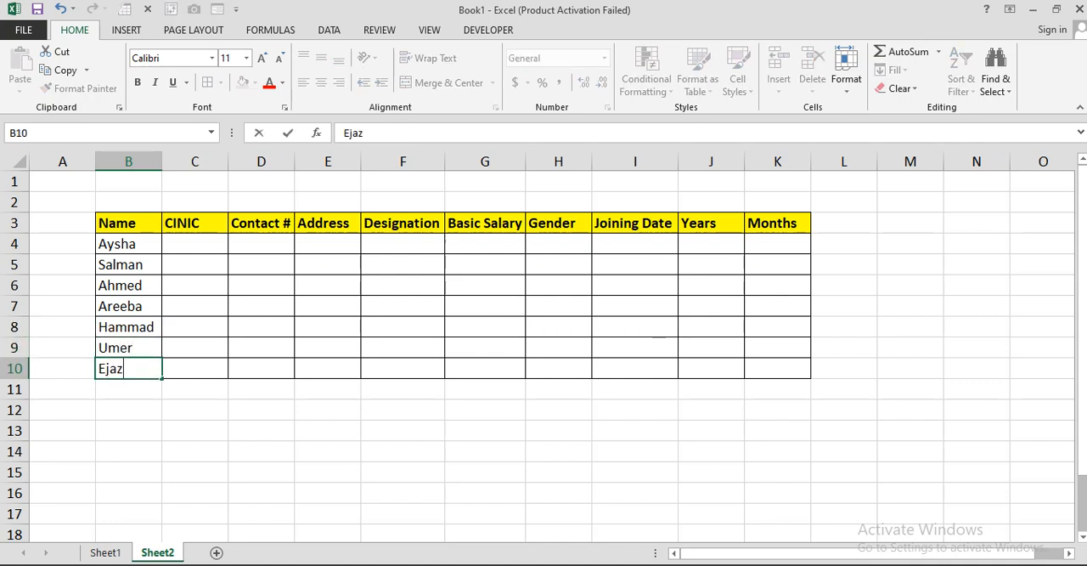
key(Right)
Step: Enter the first employee's ID number in cell C4 of the CINIC column
click(195, 243)
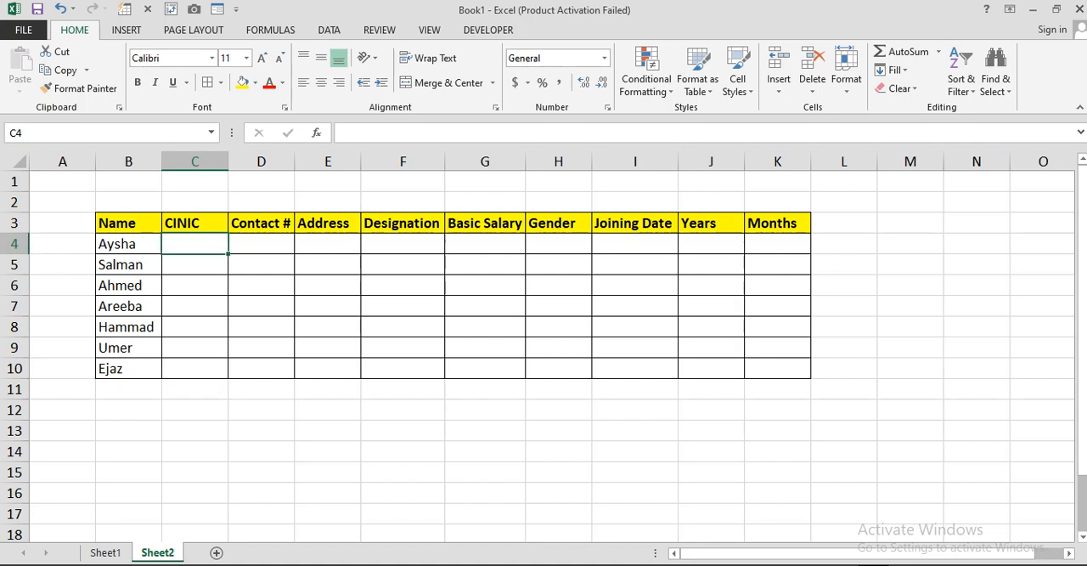
text(075)
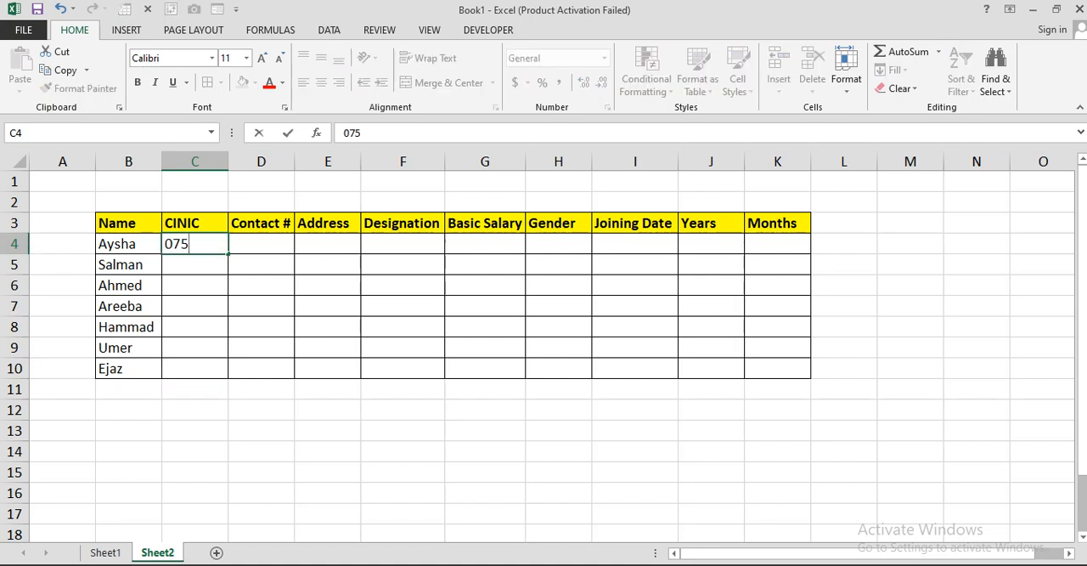
text(-5896-366)
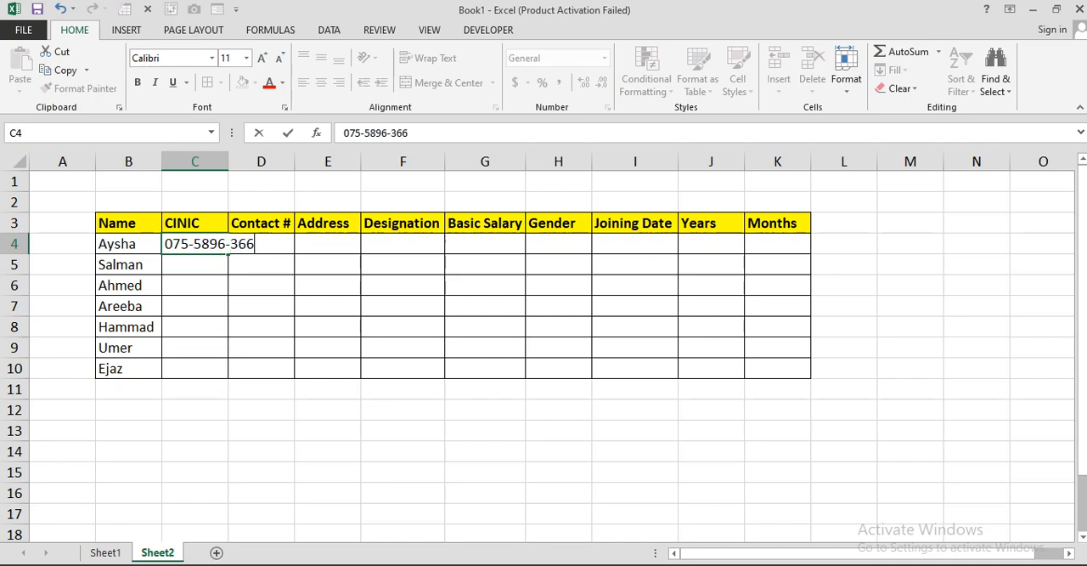
key(Return)
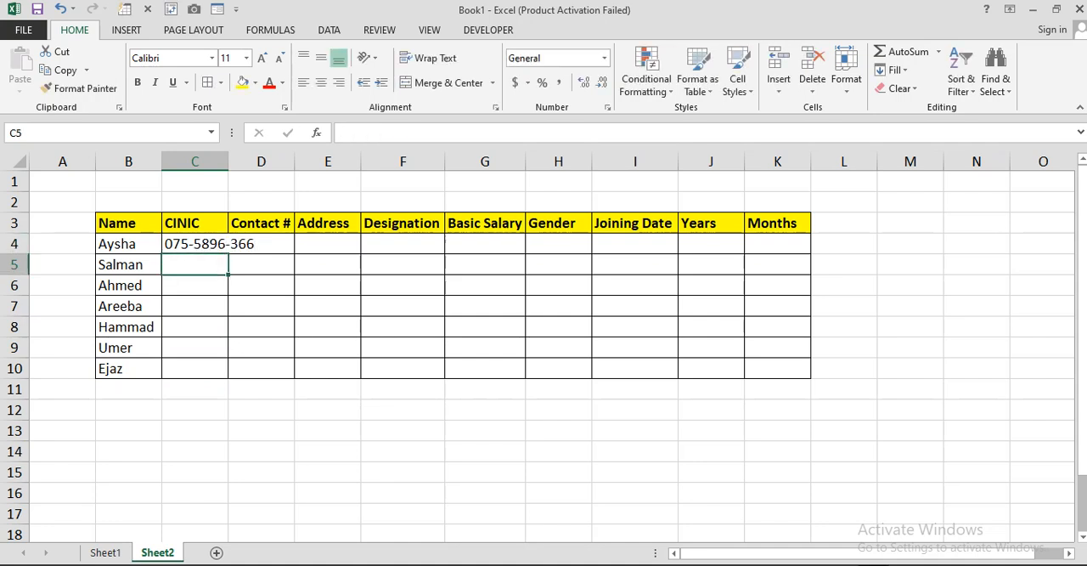
Step: Autofit column C to its contents and fill the ID number series from C4 down to C10
double_click(229, 162)
click(204, 244)
drag(258, 253, 254, 373)
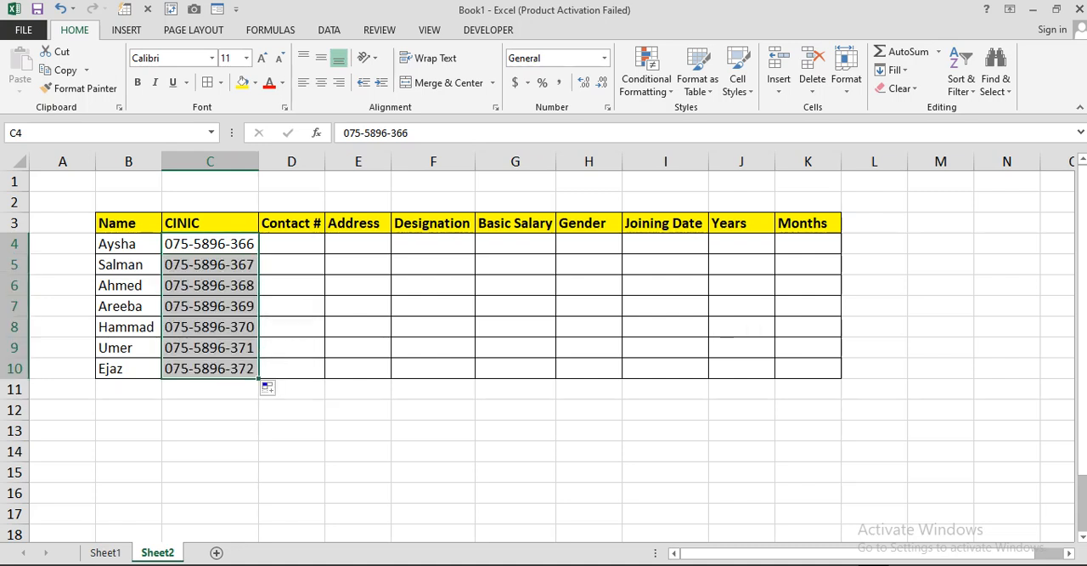
Step: Enter the first employee's contact number in D4 and copy it down through D10
click(291, 244)
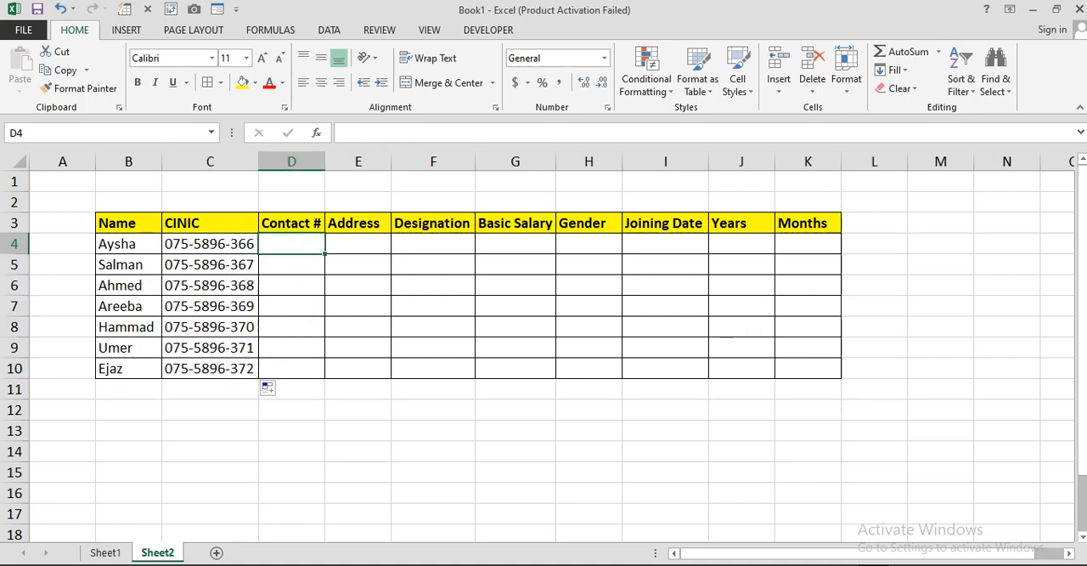
text(5465)
key(Return)
click(292, 244)
drag(324, 254, 327, 377)
Step: Enter the first employee's address in E4 and fill it as a series down to E10
click(357, 244)
text(Blo)
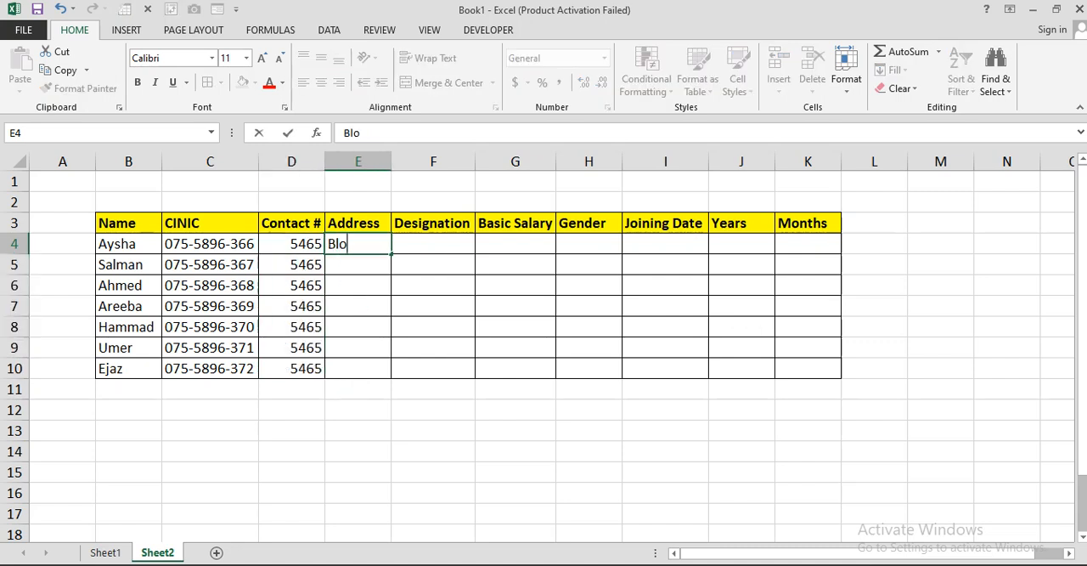
text(ck-1)
key(Return)
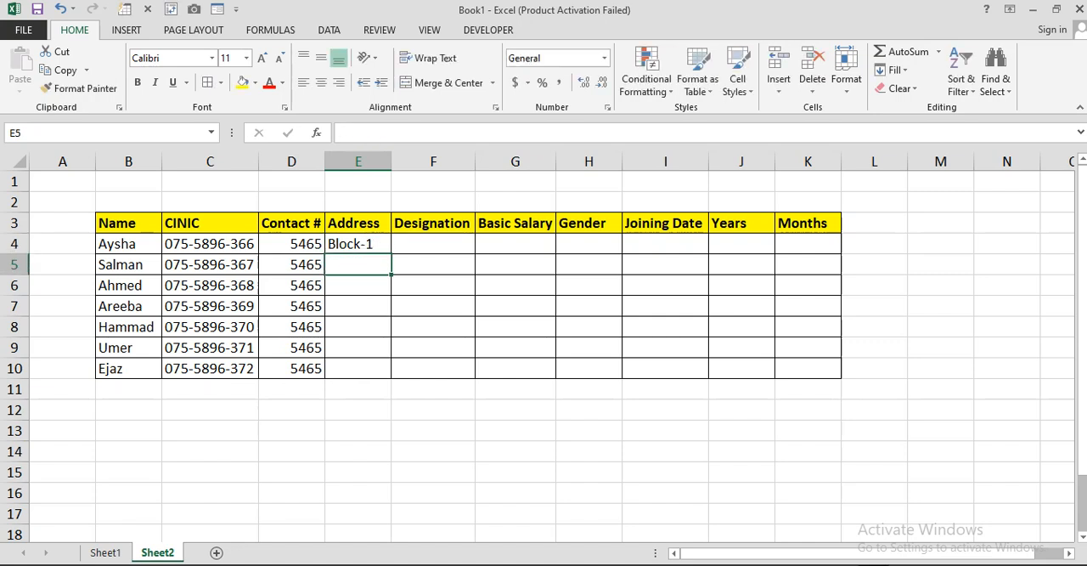
click(358, 243)
drag(391, 253, 391, 377)
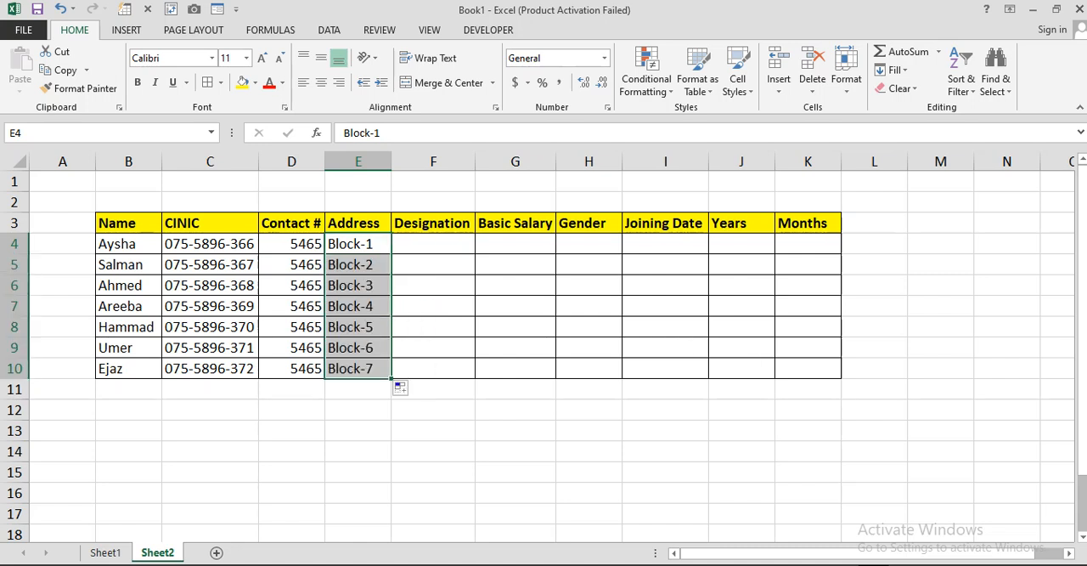
Step: Enter the designations Manager in F4 and Incharge in F5
click(434, 243)
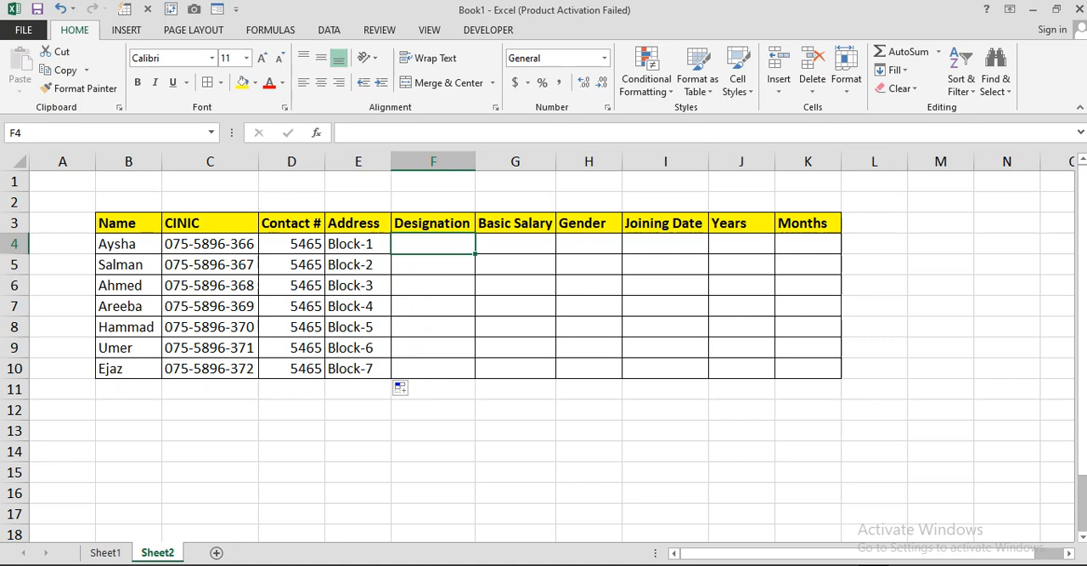
text(Manager)
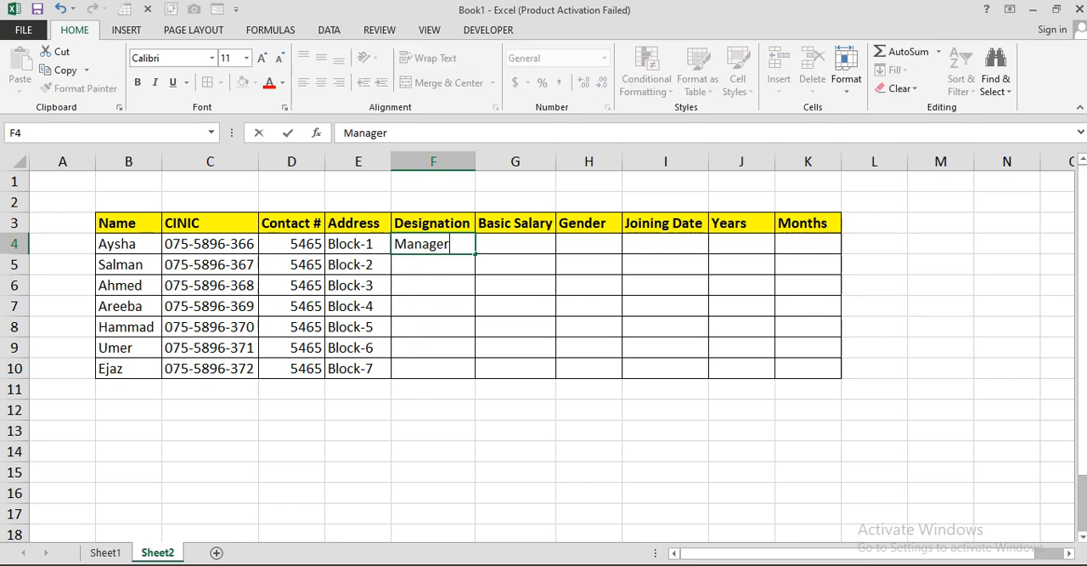
key(Return)
text(Incharge)
key(Return)
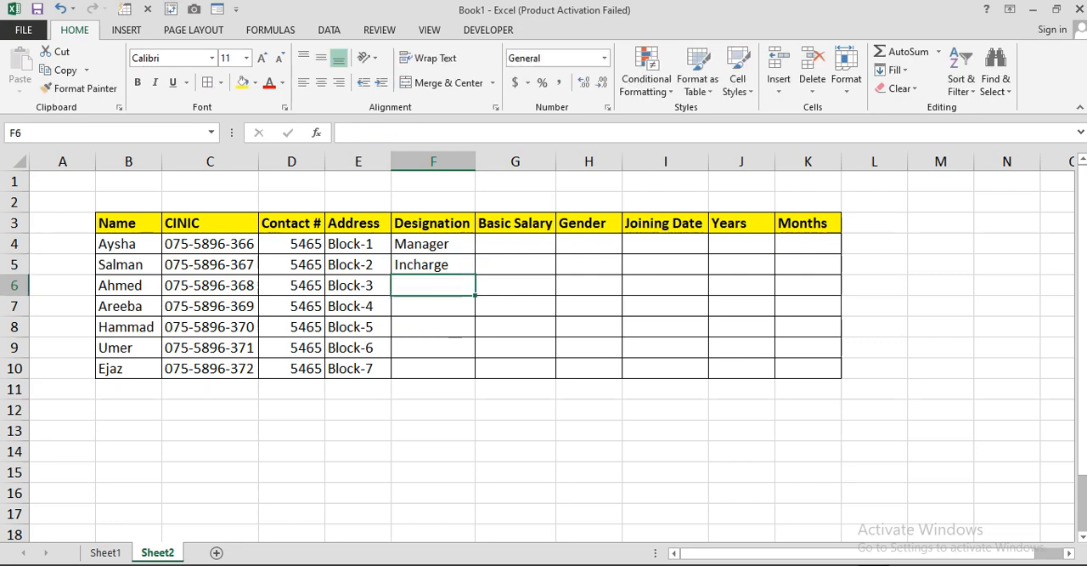
Step: Enter Employee as the designation in cells F6, F7 and F8
text(Employy)
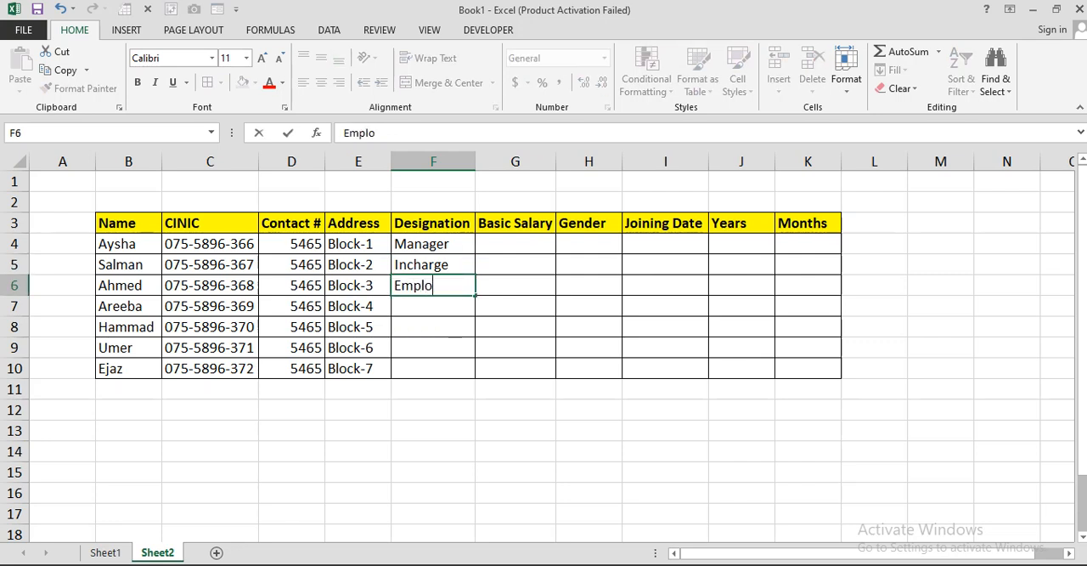
key(BackSpace)
text(ee)
key(Return)
text(Employee)
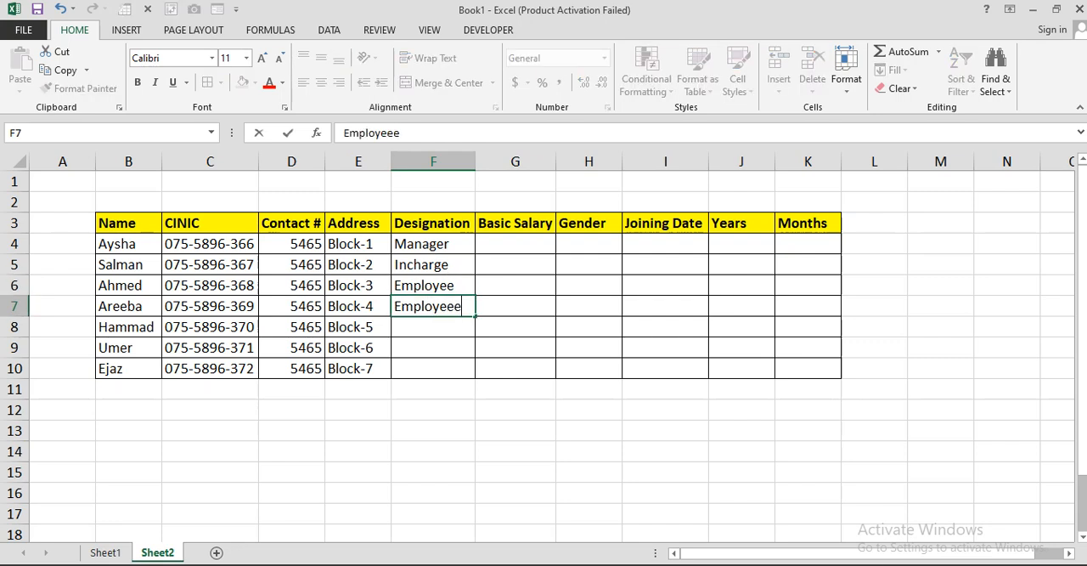
key(Return)
text(Employee)
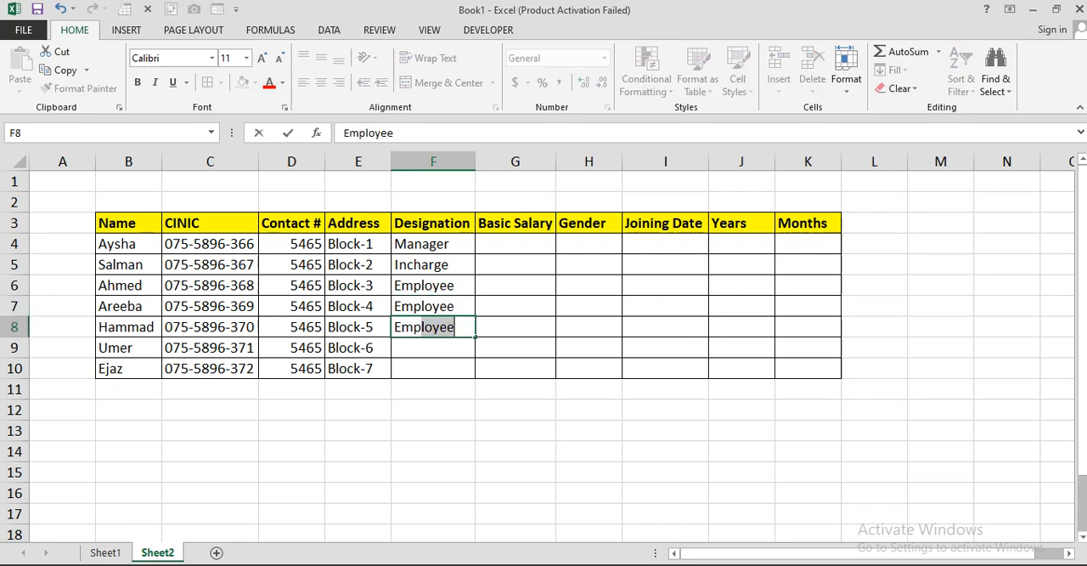
key(Return)
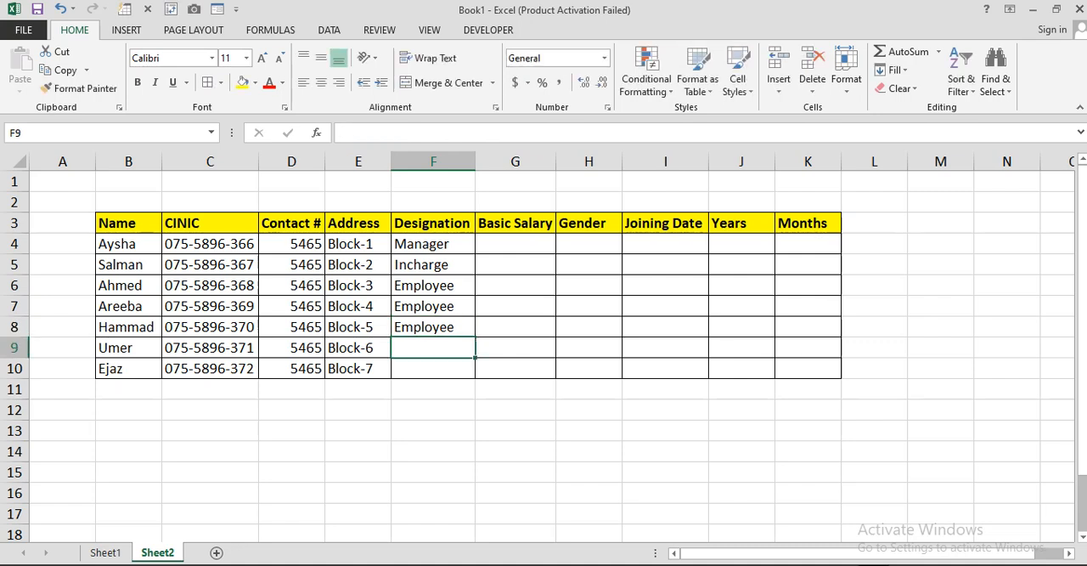
Step: Enter the designations Senior in F9 and Team Lead in F10
text(Senior)
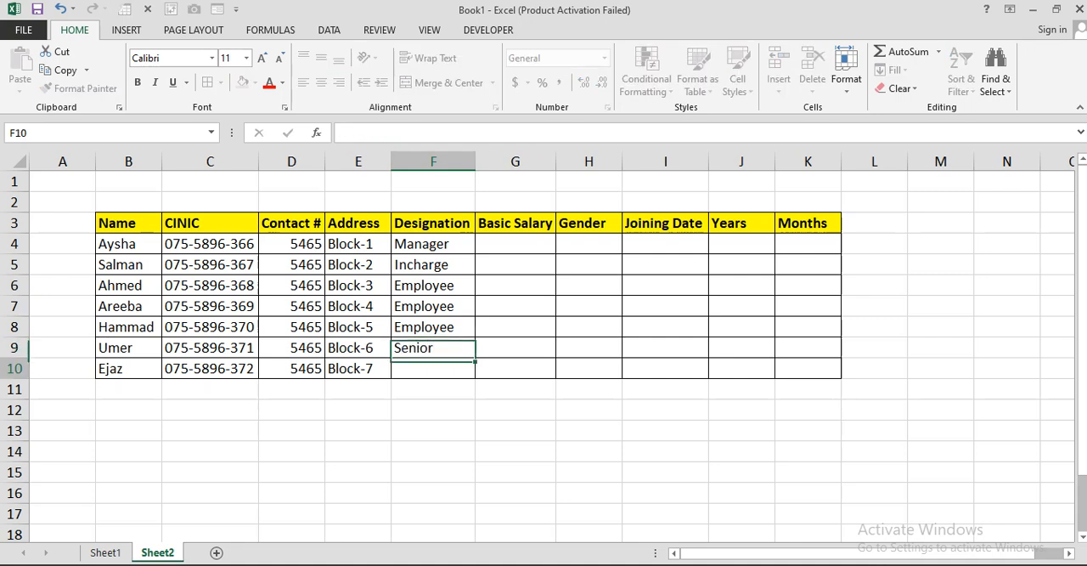
key(Return)
text(Team Lead)
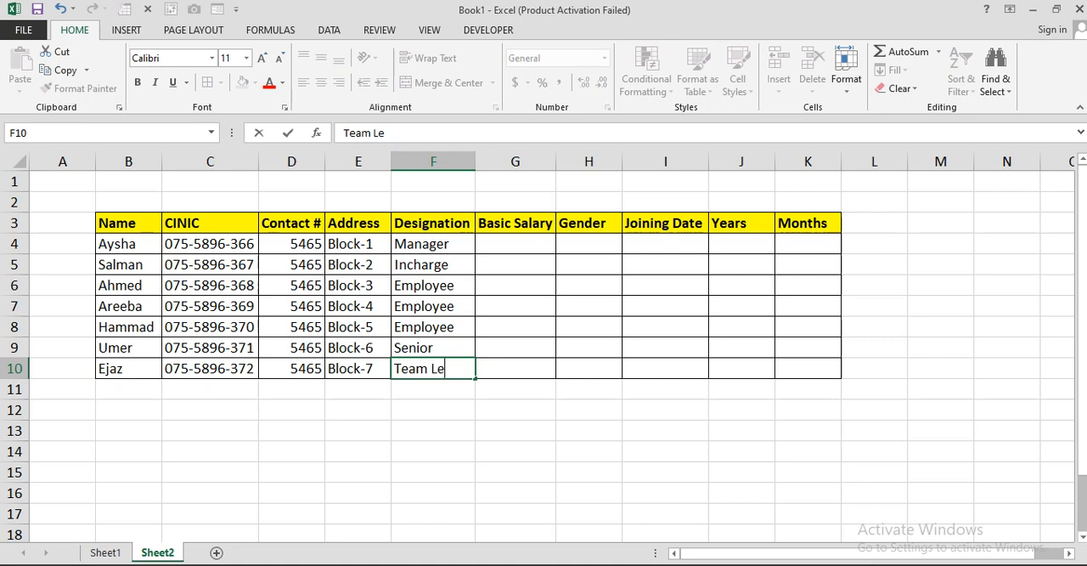
key(Return)
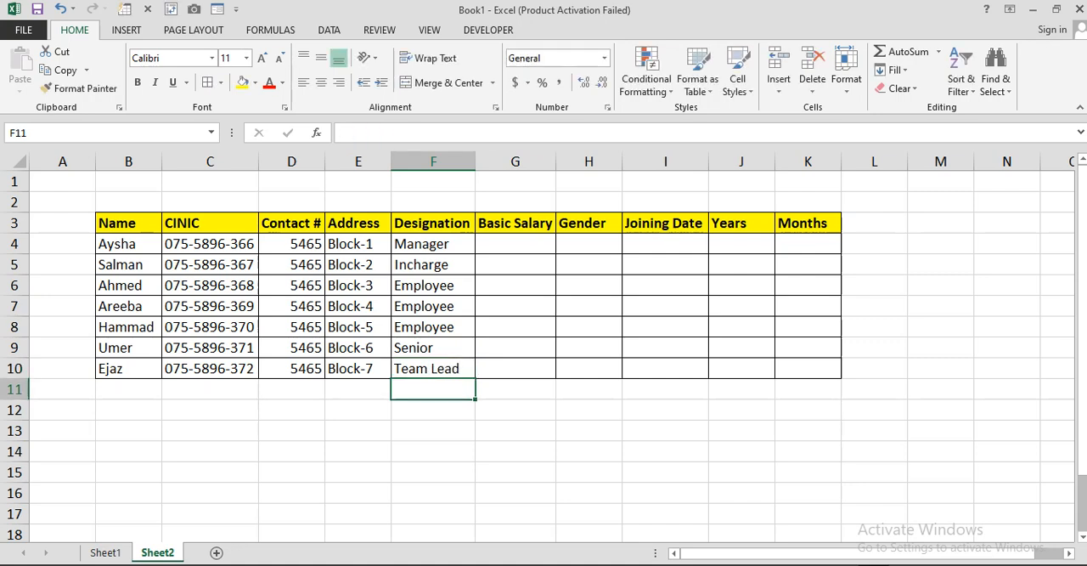
Step: Enter a basic salary of 80000 in G4 and apply the Comma Style number format to G4:G10
click(516, 243)
text(80000)
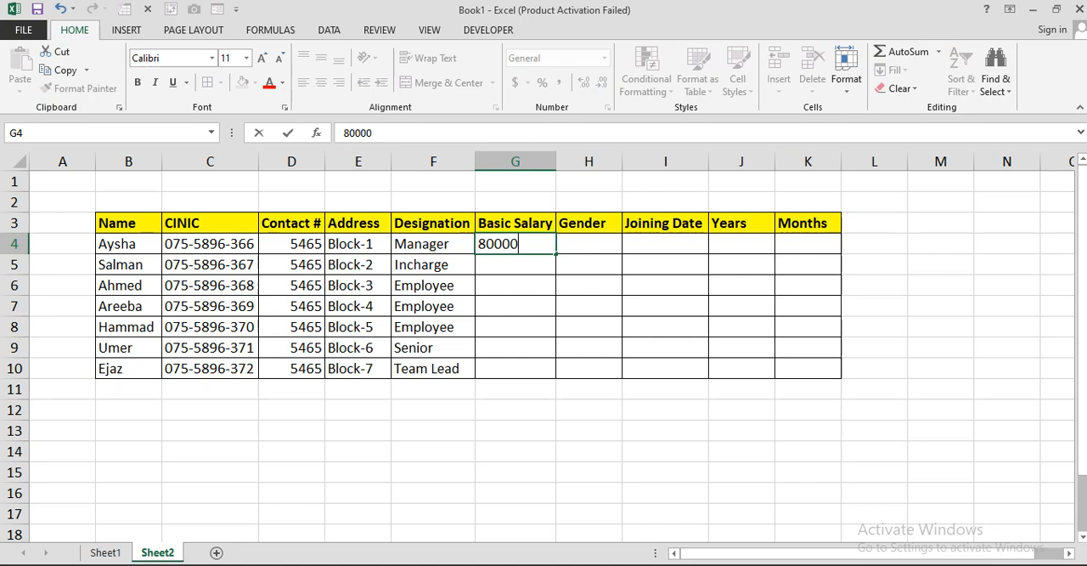
key(Return)
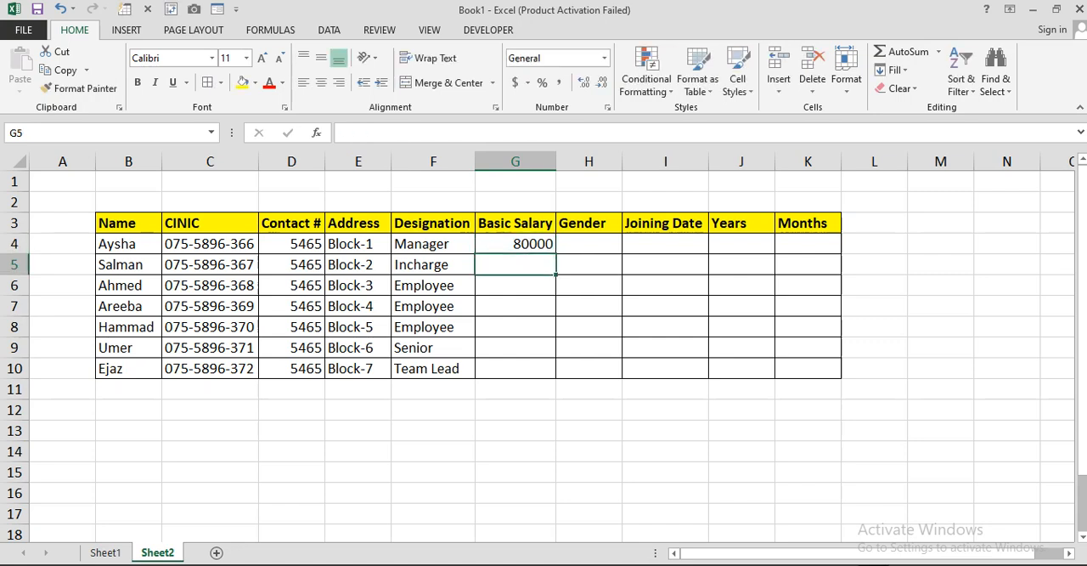
drag(515, 244, 516, 369)
click(558, 83)
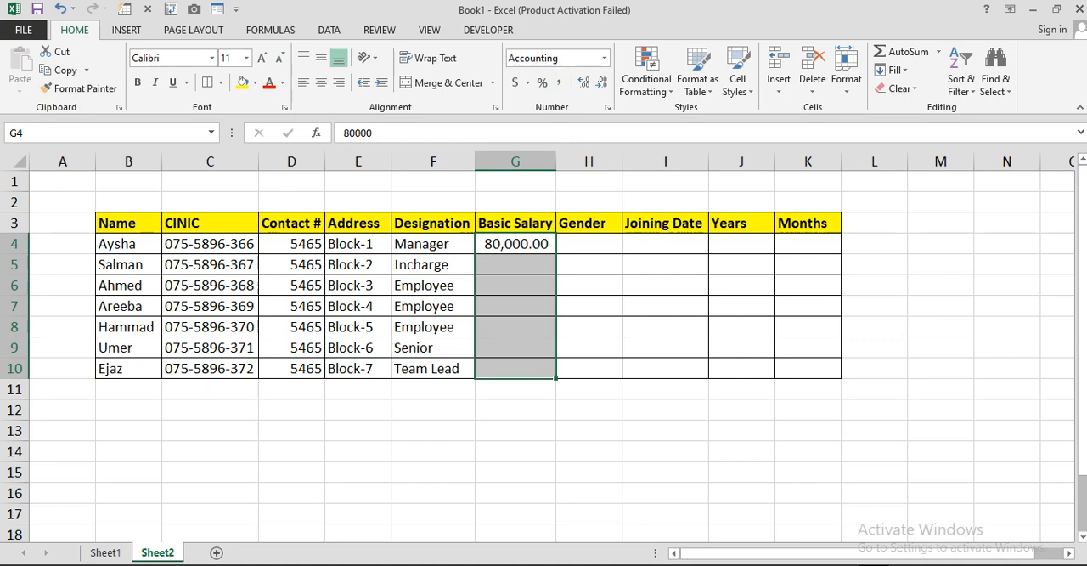
Step: Enter the basic salaries 65000, 35000 and 45000 in cells G5 to G7
click(515, 264)
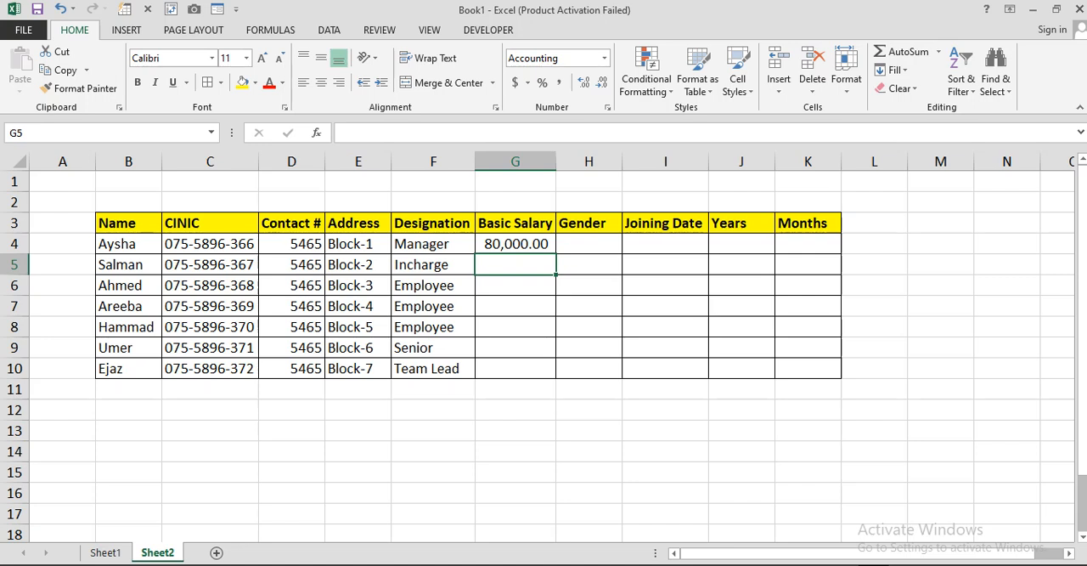
text(65000)
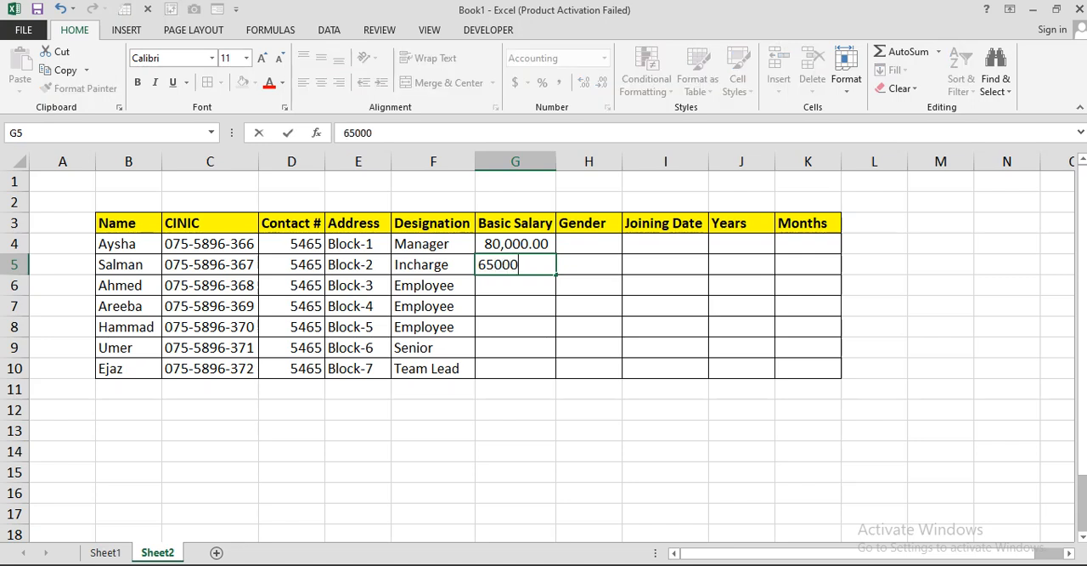
key(Return)
text(35000)
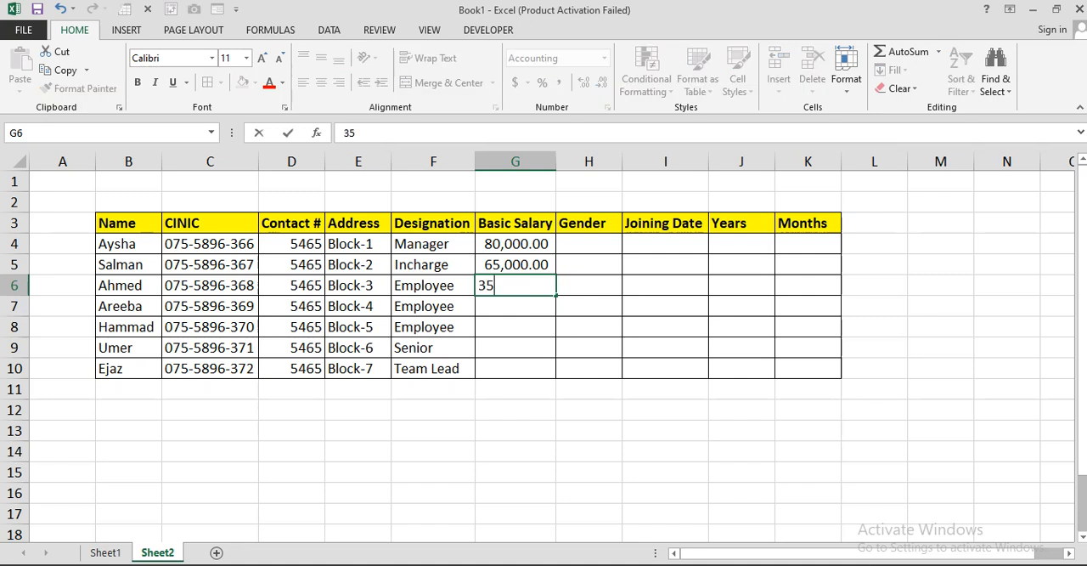
key(Return)
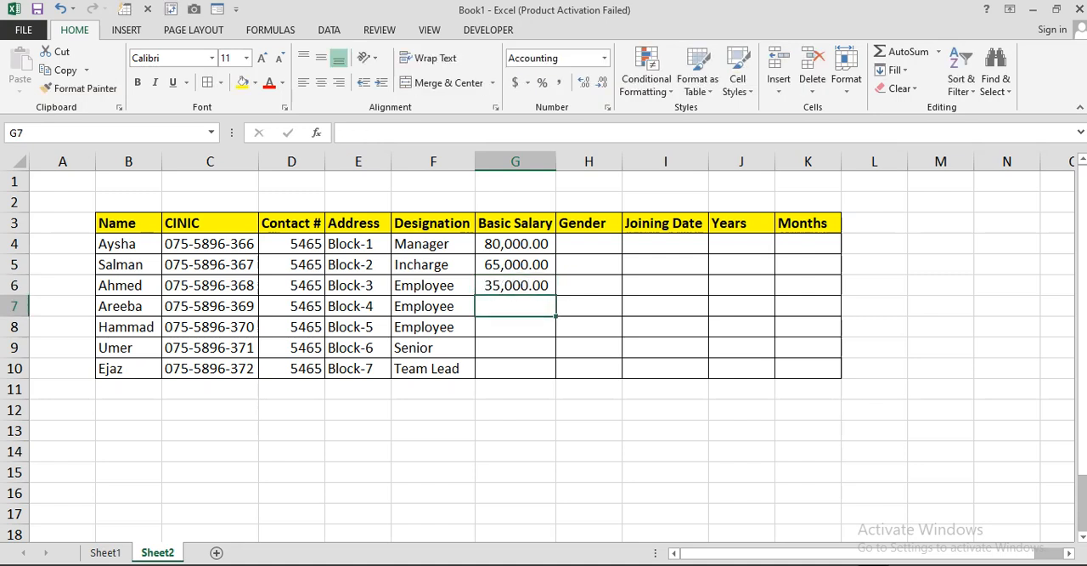
text(45000)
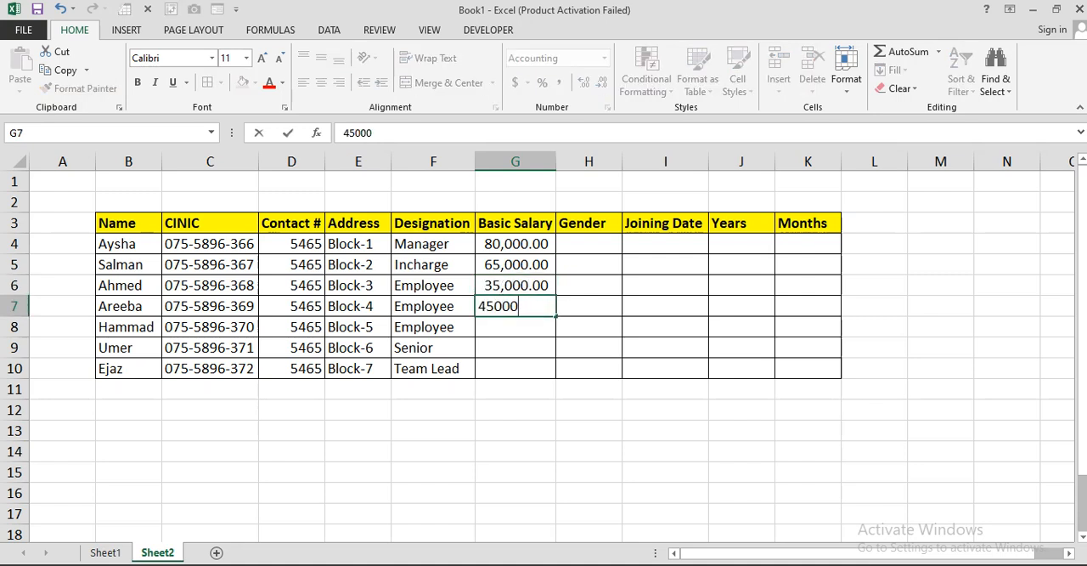
key(Return)
Step: Enter the basic salaries 25000, 50,000 and 55000 in cells G8 to G10
text(25000)
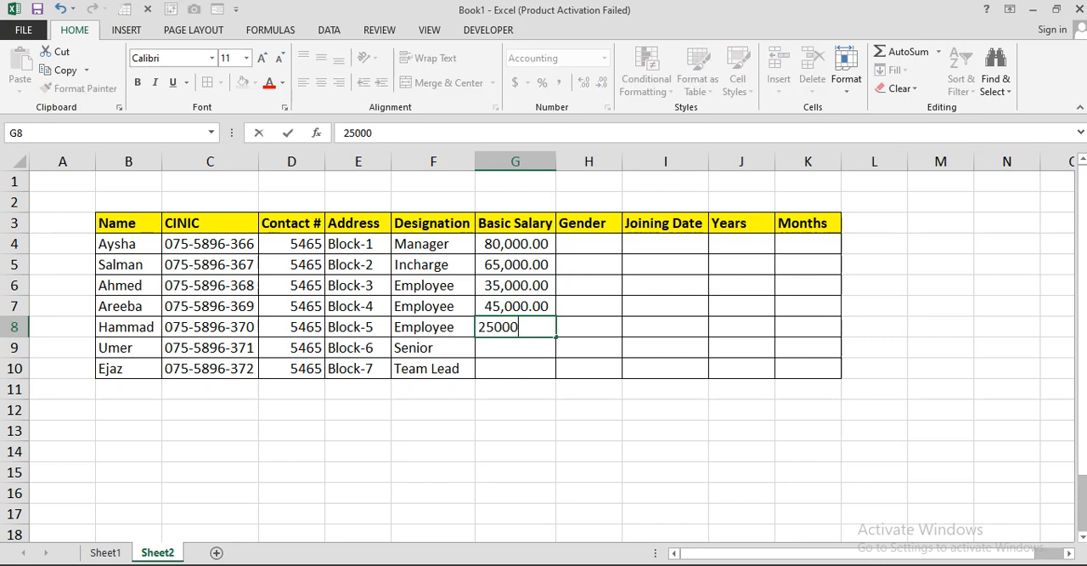
key(Return)
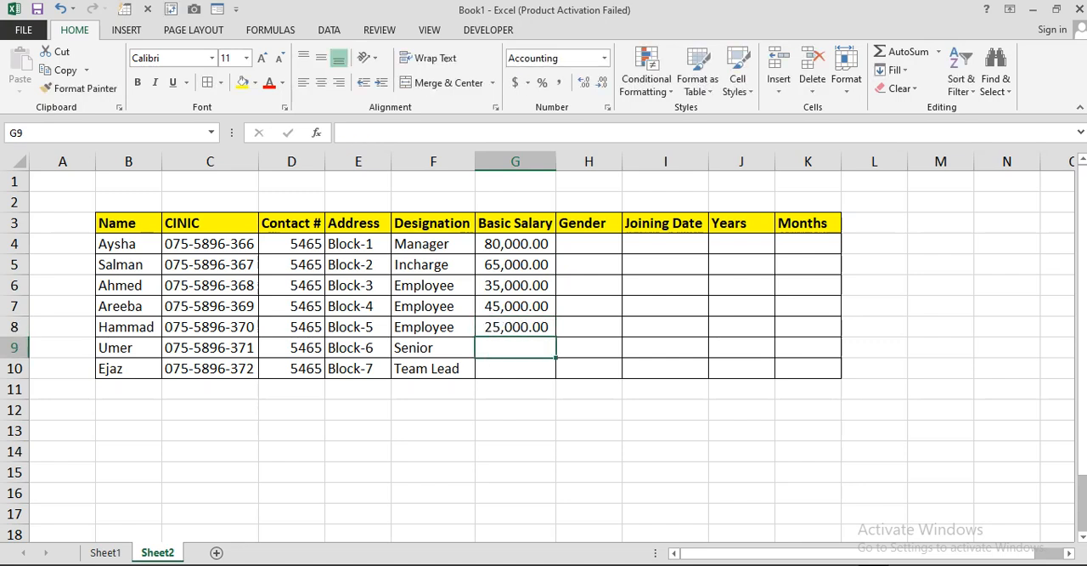
text(50,000)
key(Return)
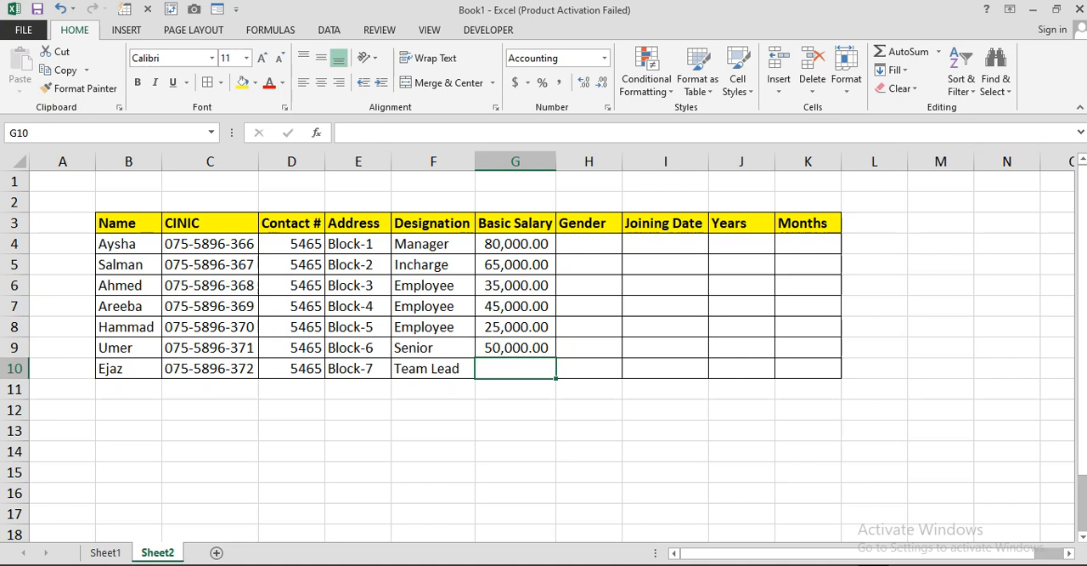
text(55000)
key(Return)
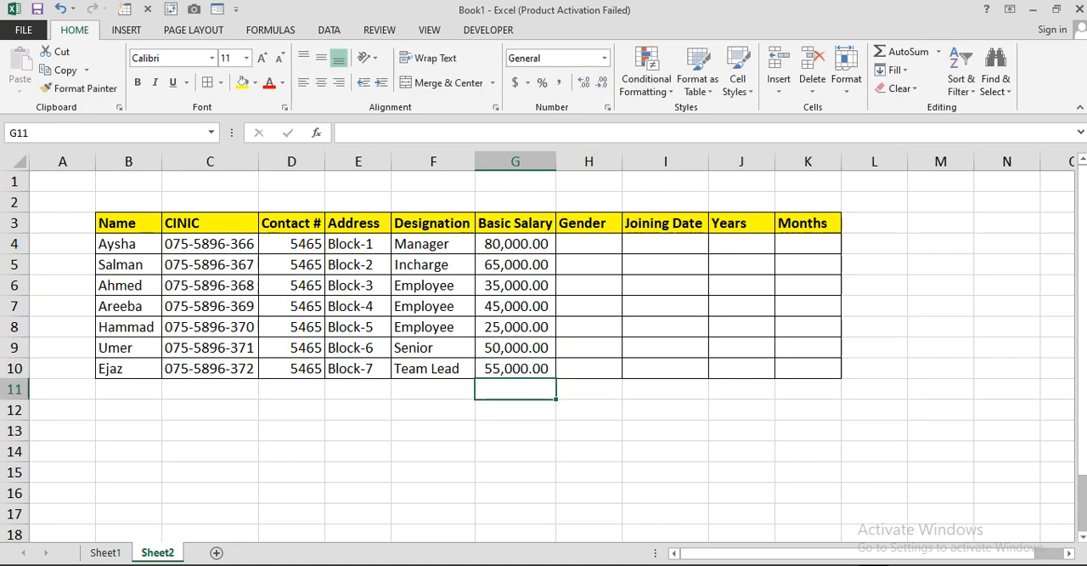
Step: Restrict the gender cells H4:H10 with a list data validation whose source is Male, Female
drag(589, 243, 589, 368)
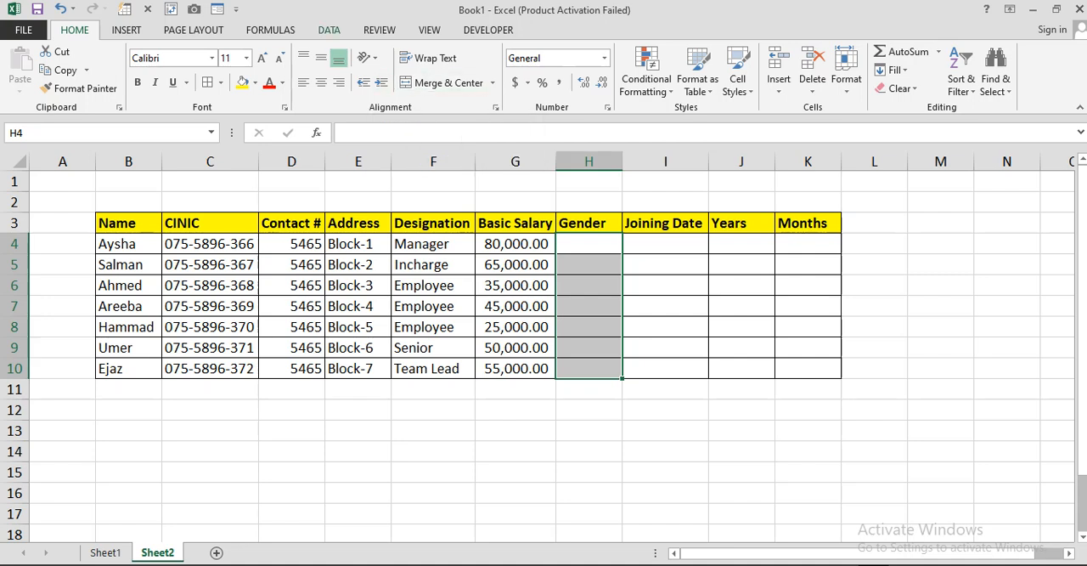
click(329, 29)
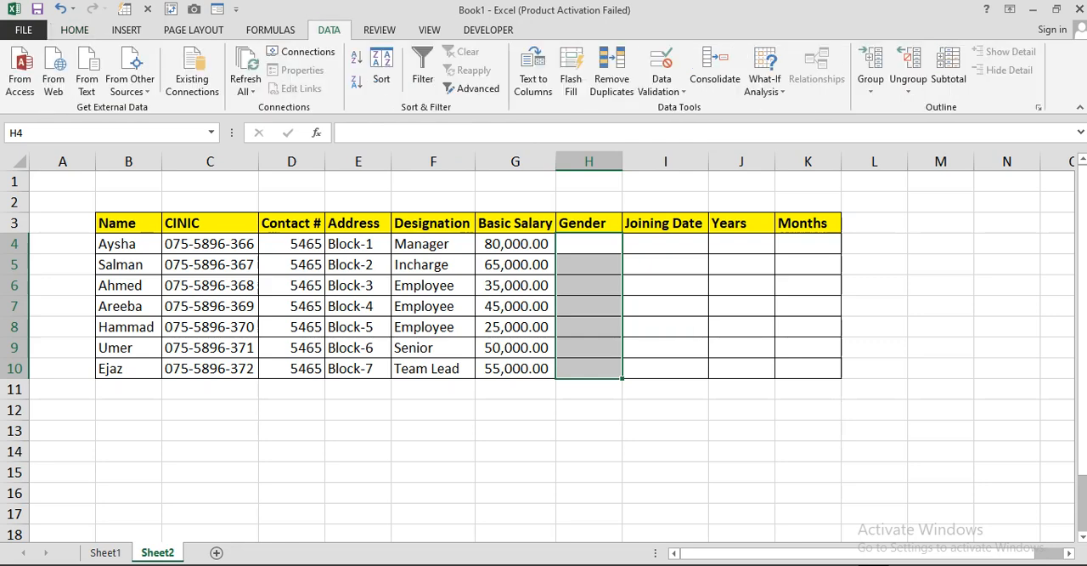
click(662, 85)
click(698, 109)
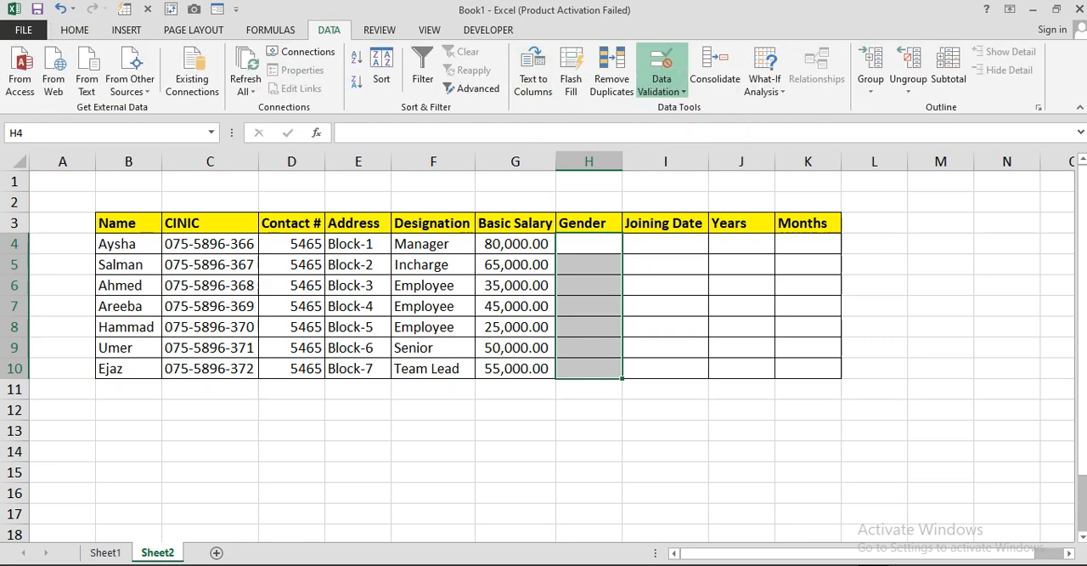
click(332, 99)
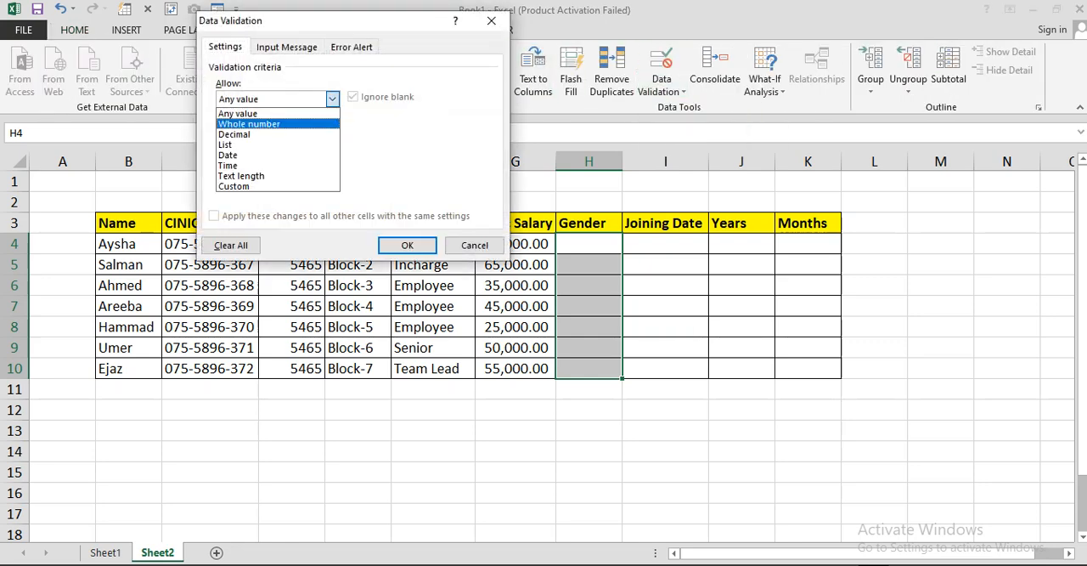
click(226, 146)
click(314, 163)
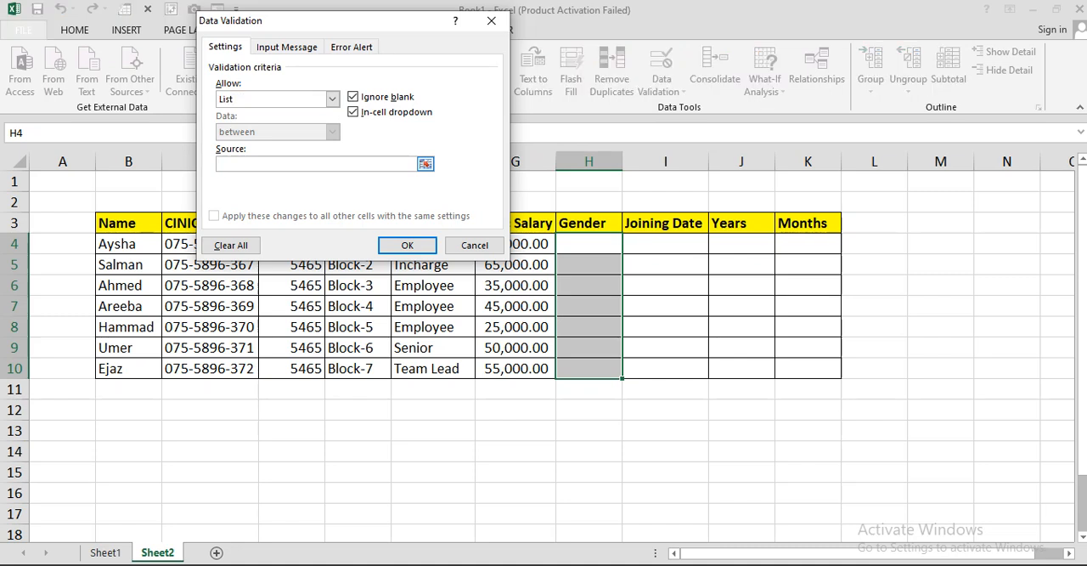
text(Male, Female)
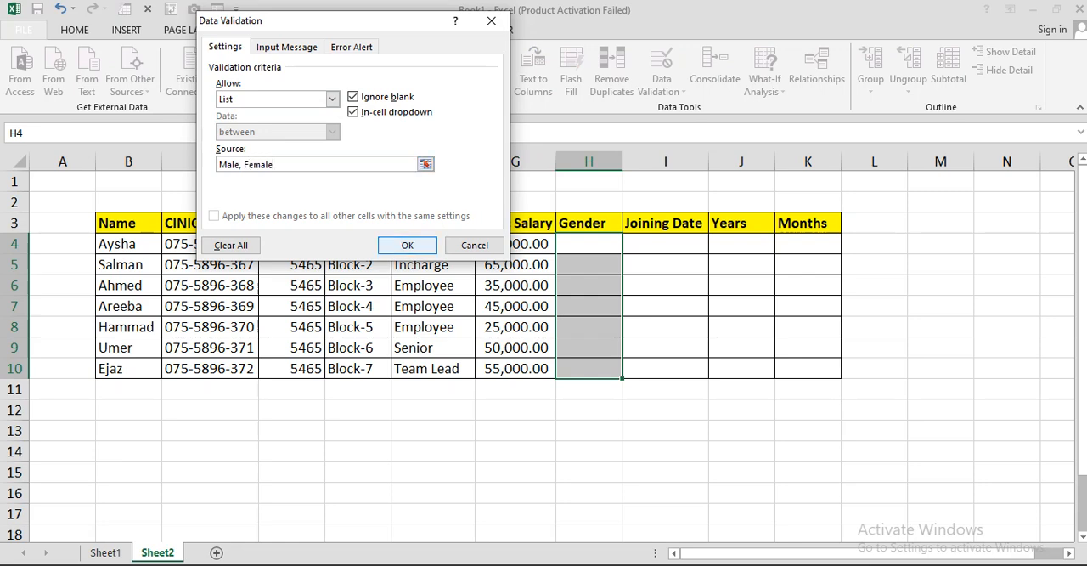
key(Return)
Step: Choose Female from the drop-down list in gender cell H4
click(589, 243)
click(629, 246)
click(594, 261)
click(629, 245)
click(595, 274)
Step: Choose Male from the drop-down lists in gender cells H5 and H6
click(590, 265)
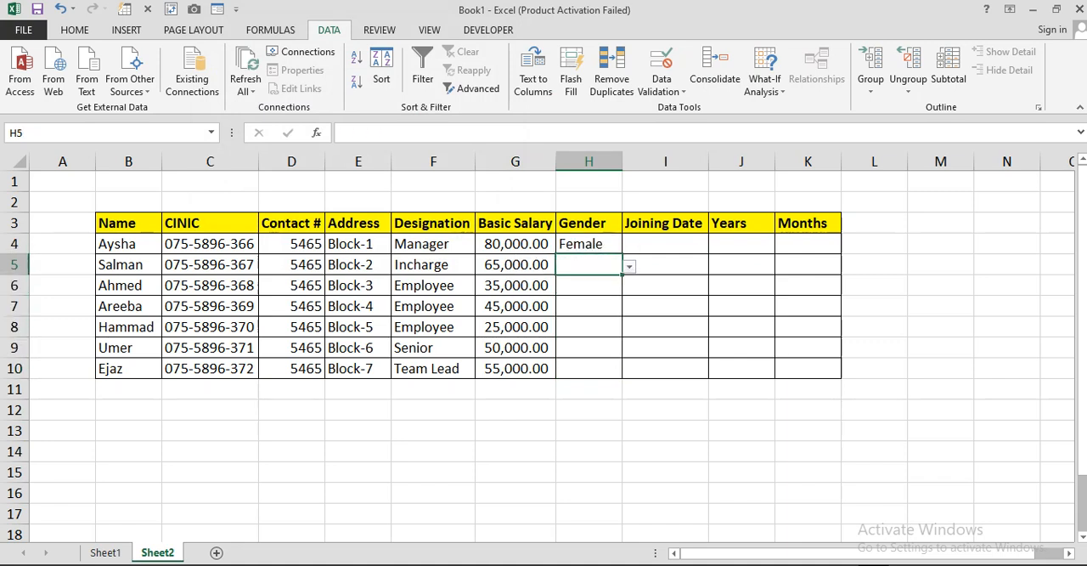
key(alt+Down)
key(Down)
key(Down)
key(Up)
key(Return)
key(Down)
key(alt+Down)
Step: Choose Female in gender cell H7 and Male in H8 from their drop-down lists
key(Down)
key(Return)
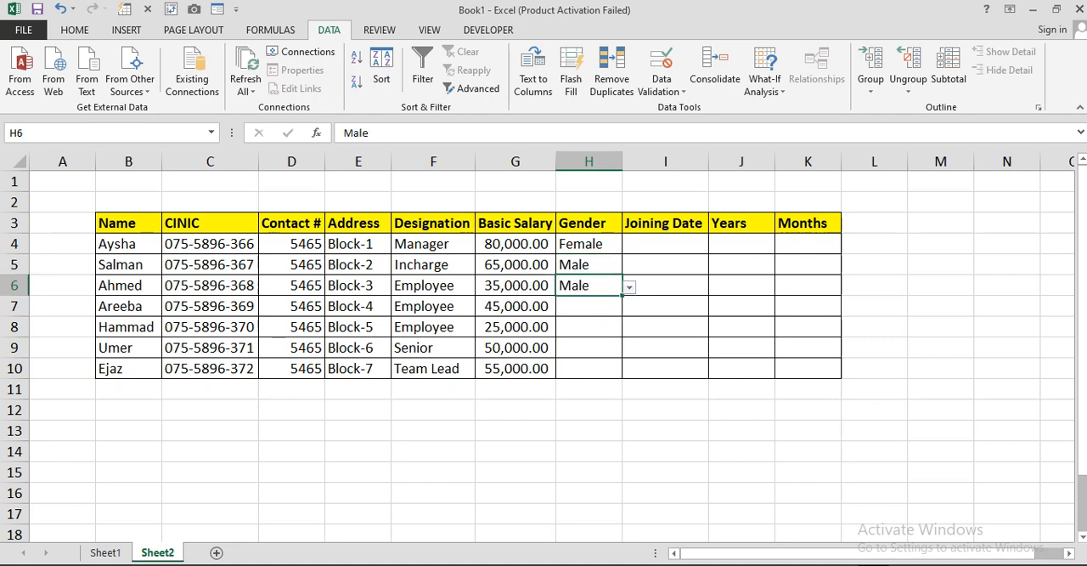
key(Down)
key(alt+Down)
key(Down)
key(Down)
key(Return)
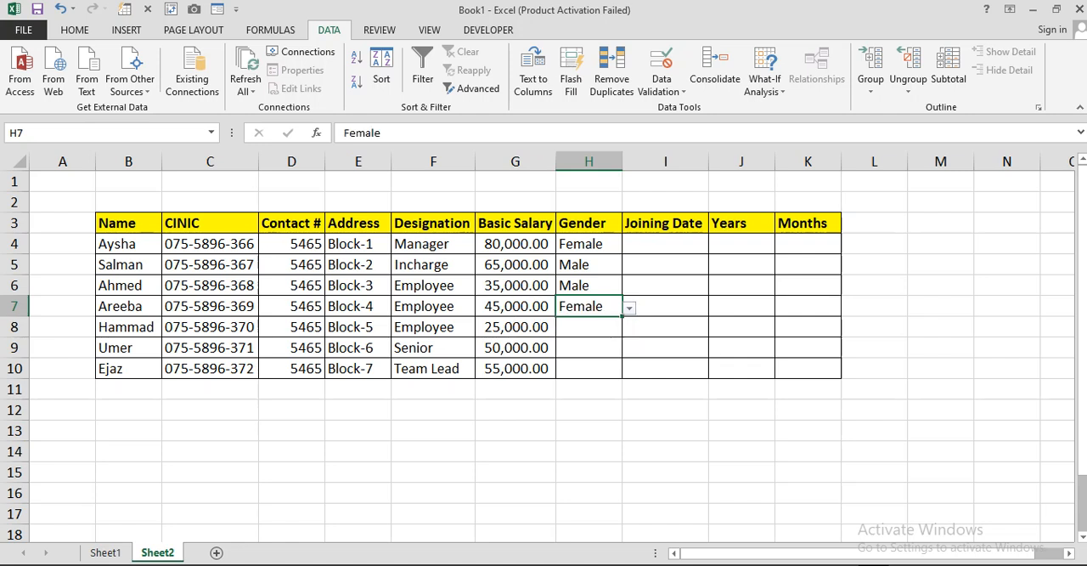
Step: Choose Male from the drop-down lists in gender cells H9 and H10
key(Down)
key(alt+Down)
key(Down)
key(Return)
key(Down)
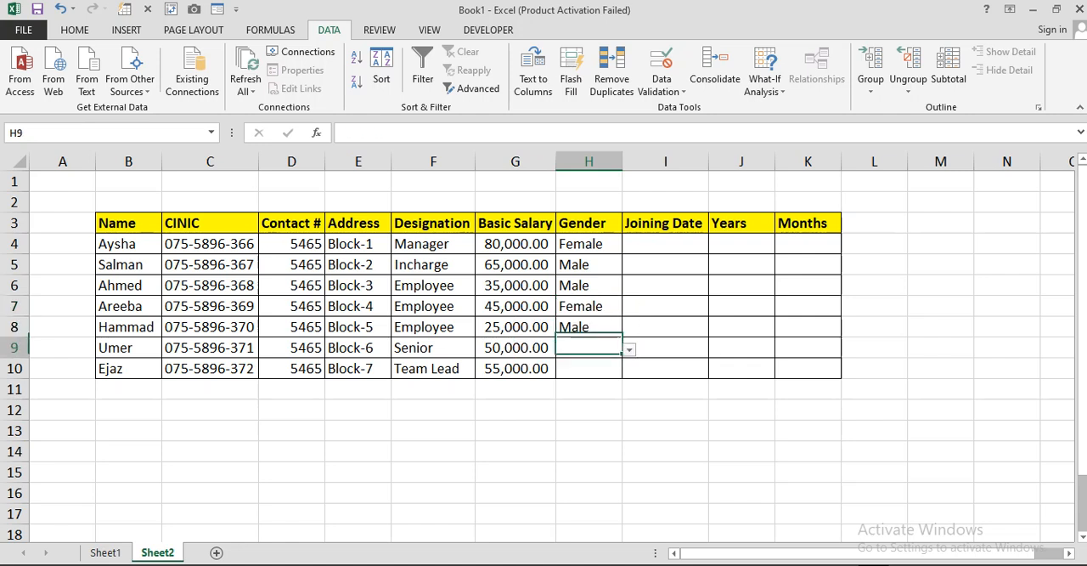
key(alt+Down)
key(Down)
key(Return)
key(Down)
key(alt+Down)
key(Down)
key(Down)
click(574, 387)
Step: Enter the joining date 5-Jan-2019 in cell I4
click(664, 244)
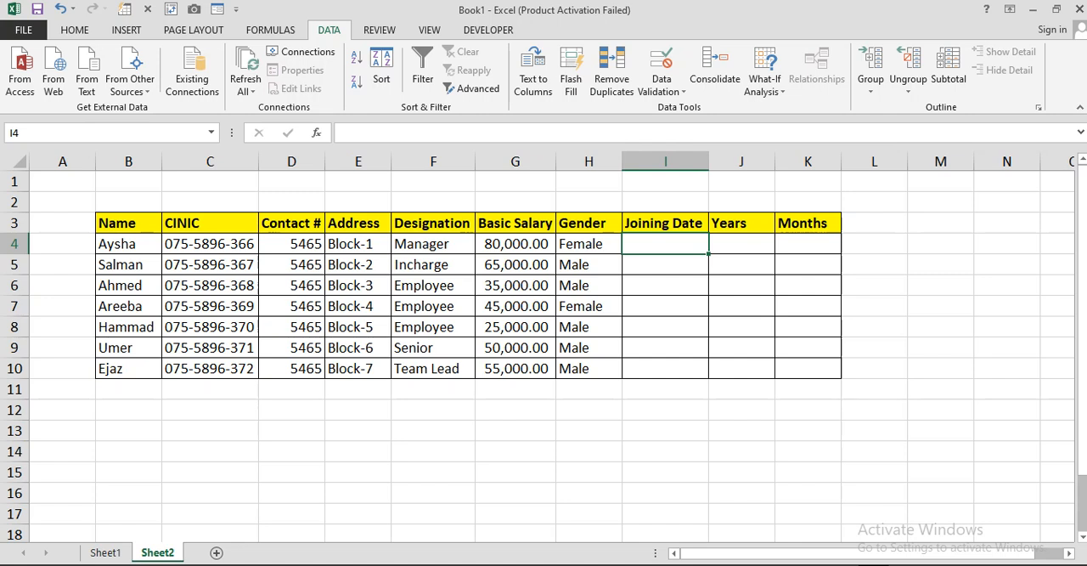
text(5-)
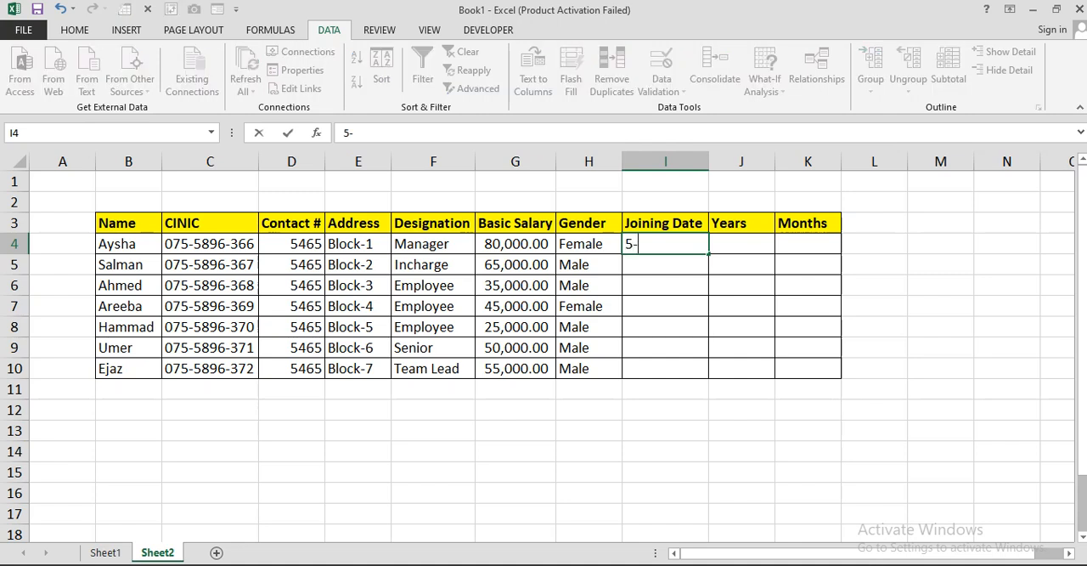
text(Jan-2019)
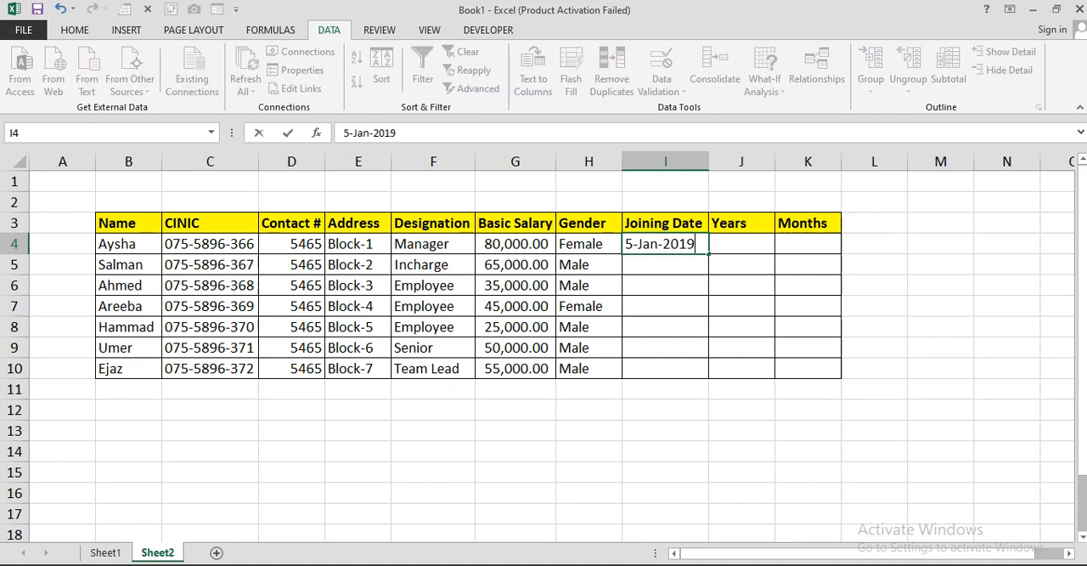
key(Return)
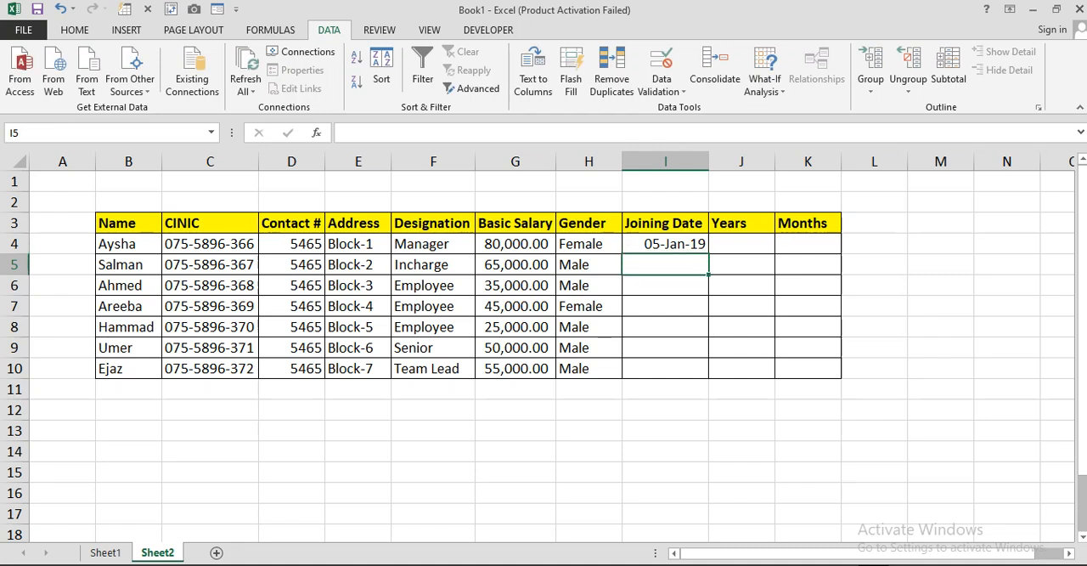
Step: Enter the joining dates 5-Aug-2022 in I5 and 5-Aug-2016 in I6
text(5-A)
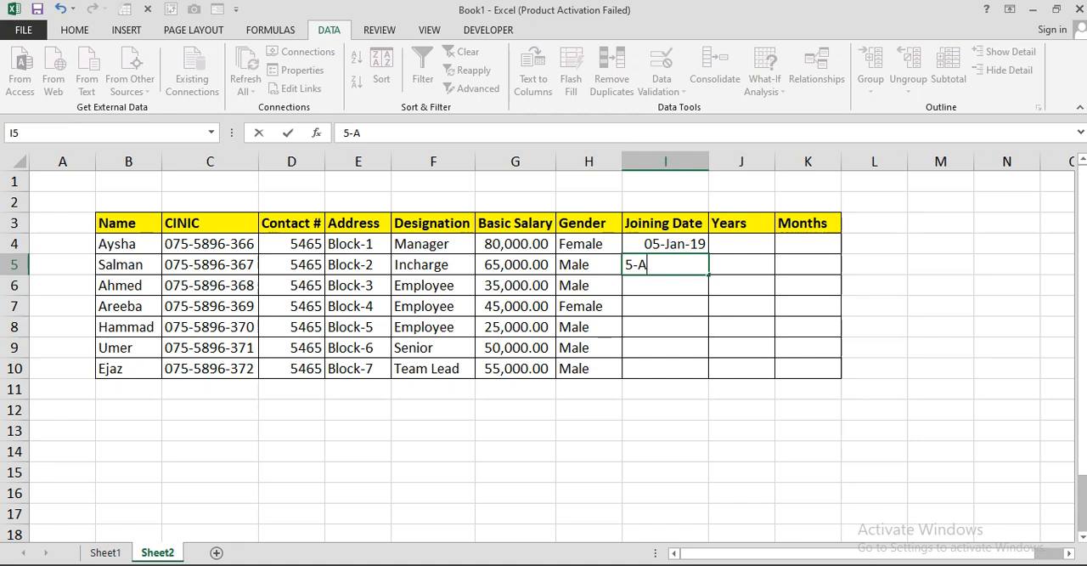
text(ug-2022)
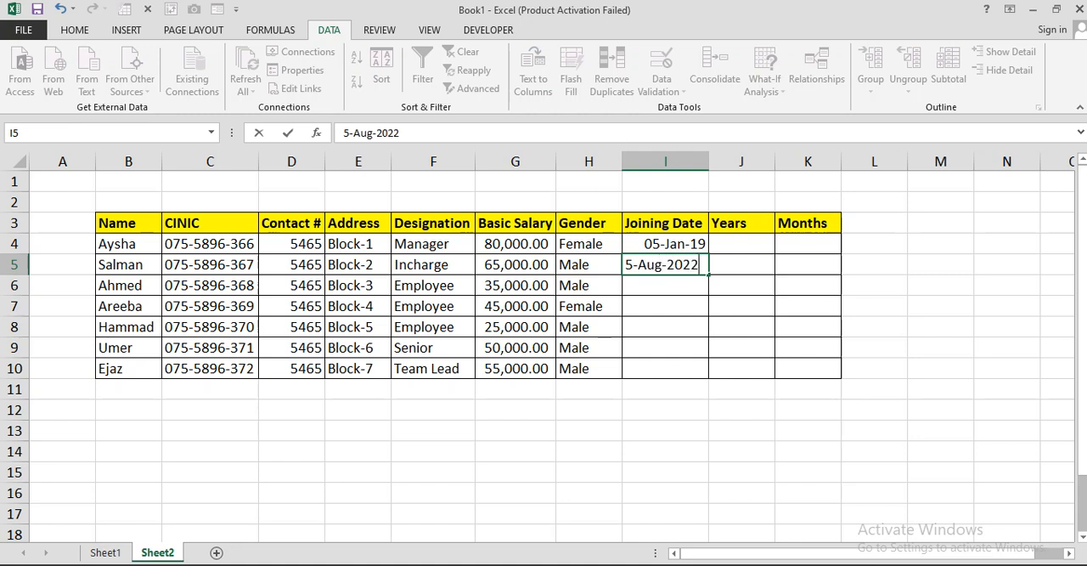
key(Return)
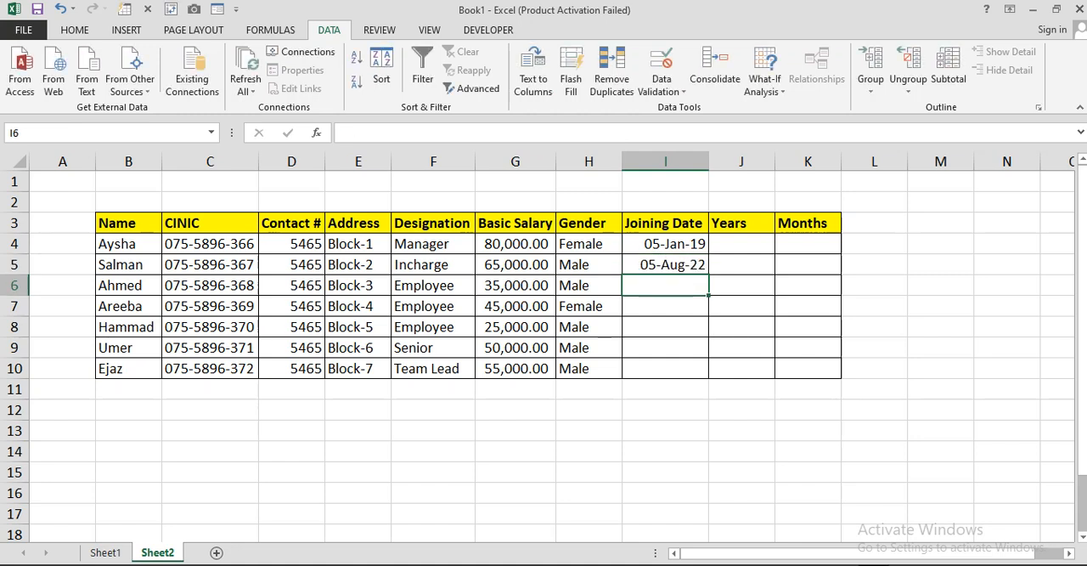
text(5-Aug-2016)
key(ctrl+Return)
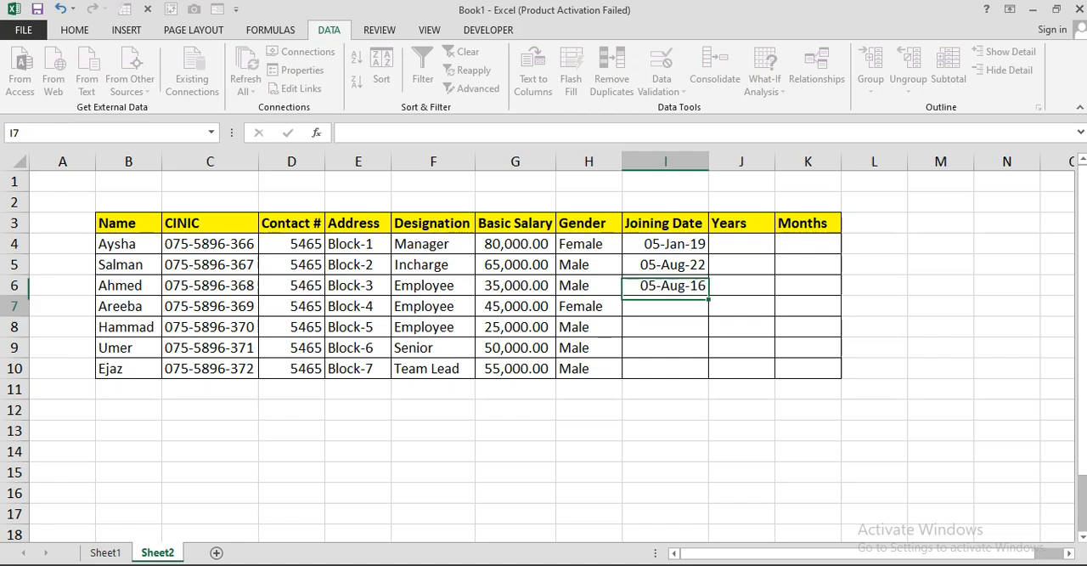
Step: Enter the joining date 3-Apr-2020 in cell I7
text(3-Apr-2)
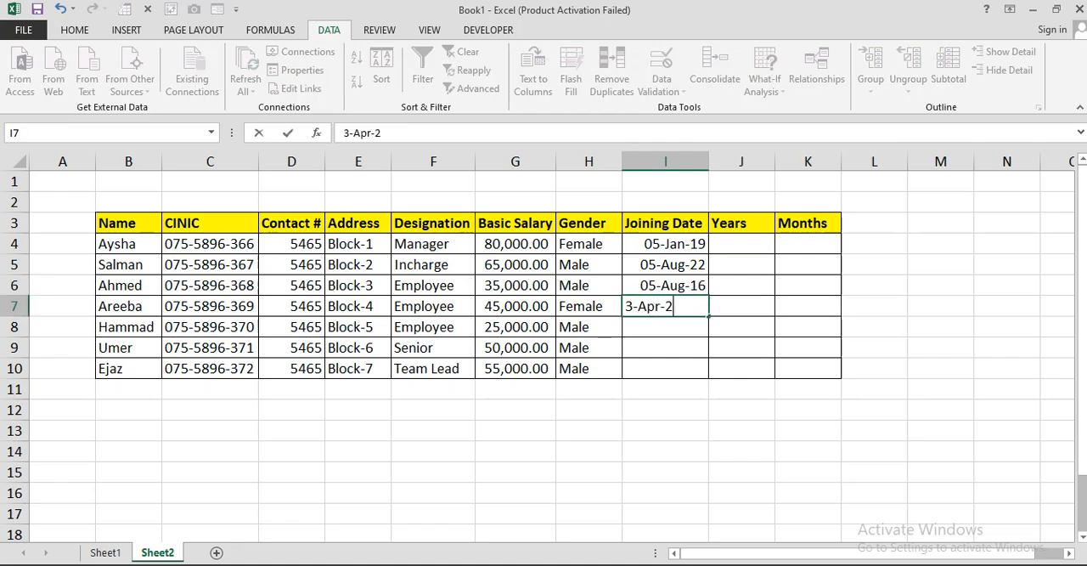
text(0202)
key(Return)
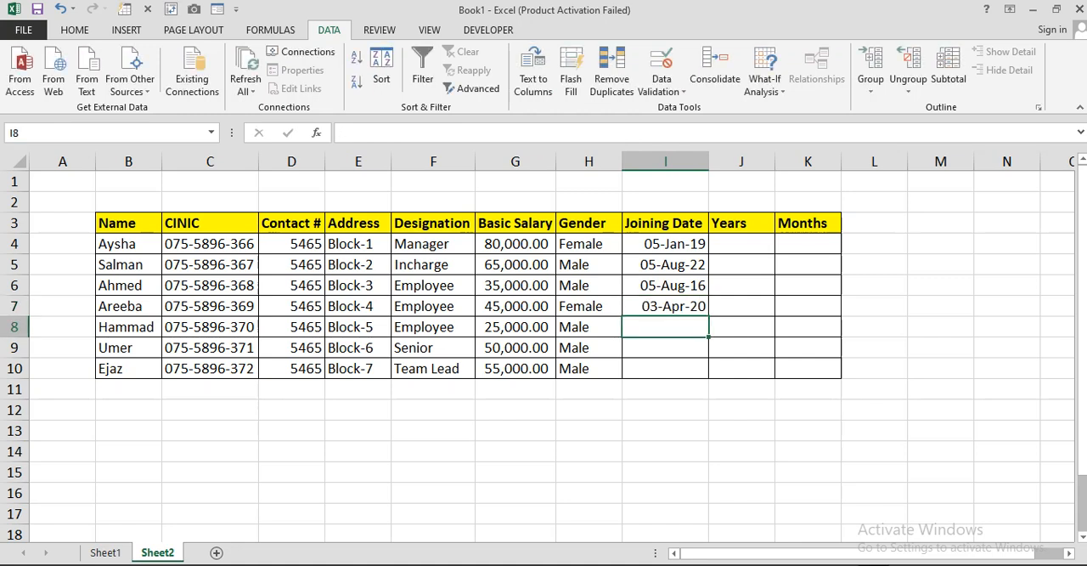
Step: Enter the joining date 4-Mar-2021 in cell I8
text(4)
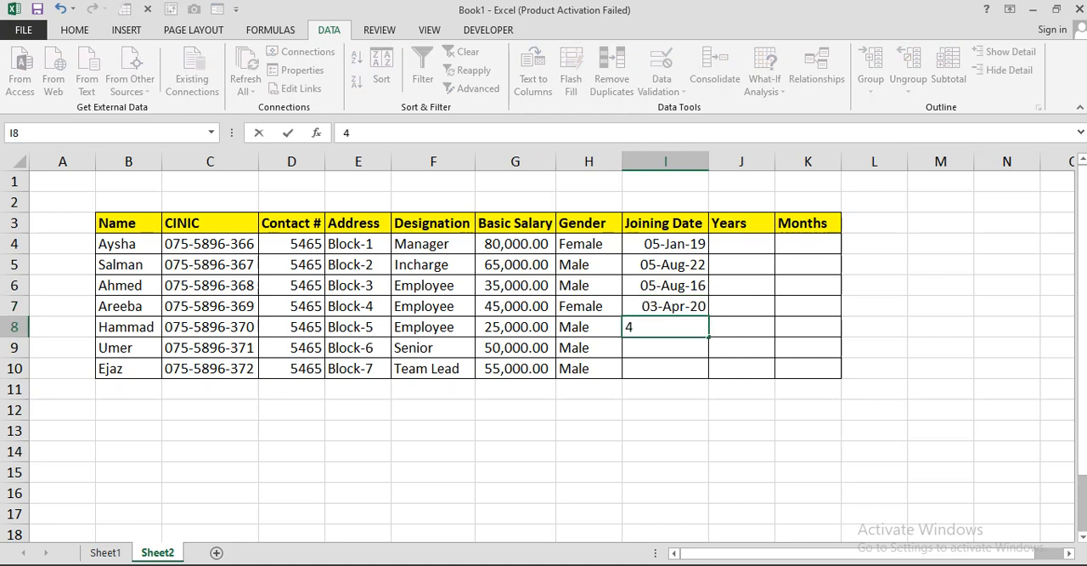
text(-Mar-)
text(20)
text(2)
key(BackSpace)
text(021)
key(Return)
Step: Enter the joining date 5-Sep-2017 in cell I9
text(5-)
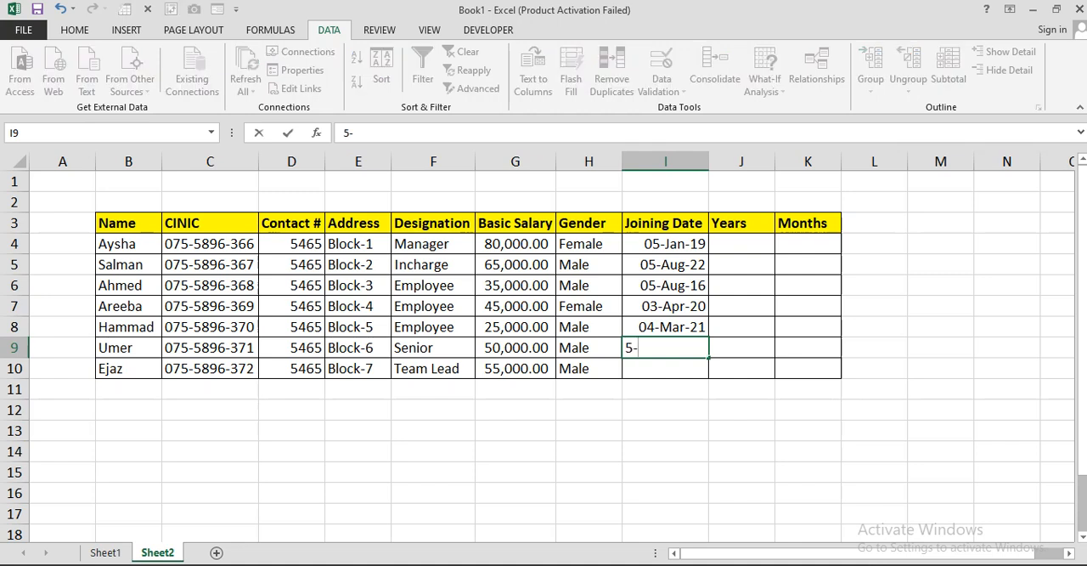
text(Sep-2017)
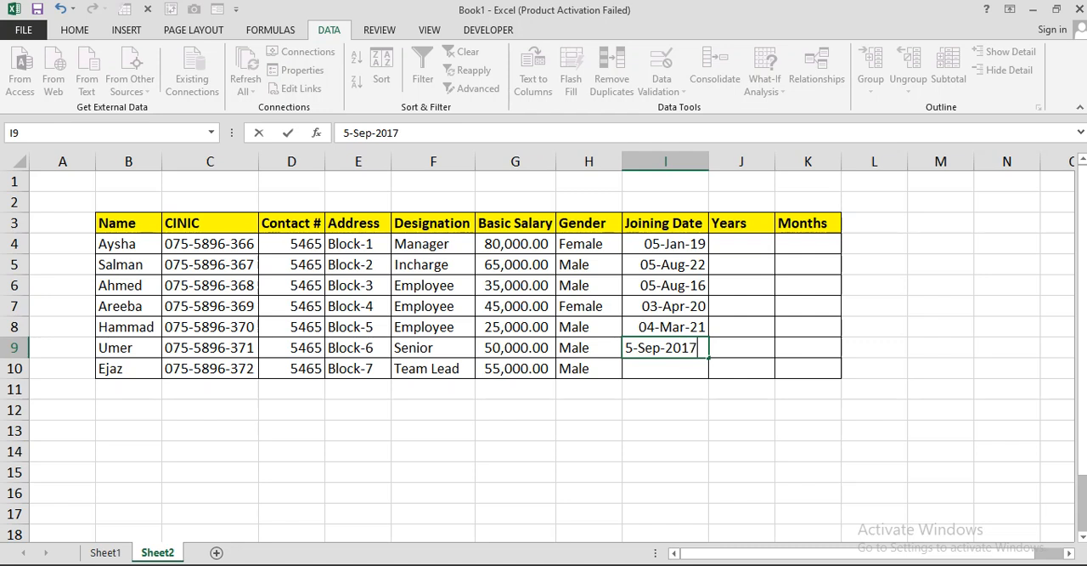
key(Return)
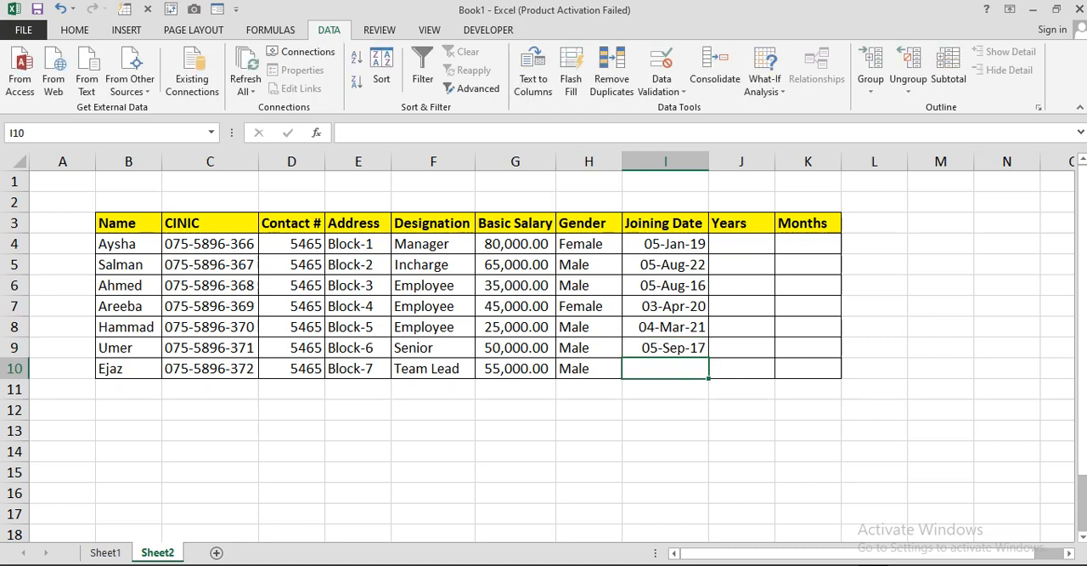
Step: Enter the joining date in I10 and correct its mistyped year so it reads 8-Nov-2018
text(8-)
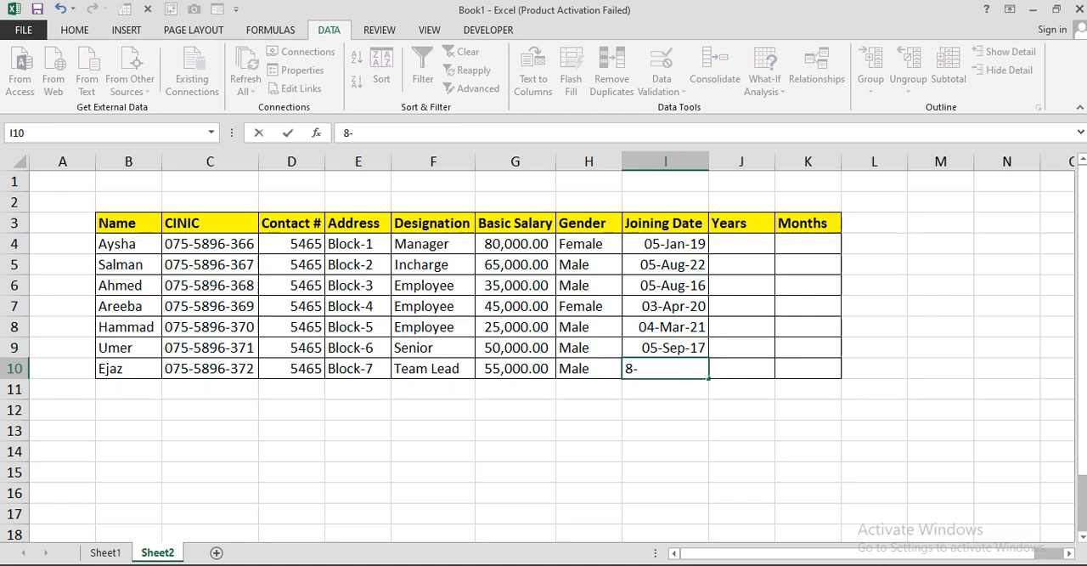
text(Nov-20218)
key(Return)
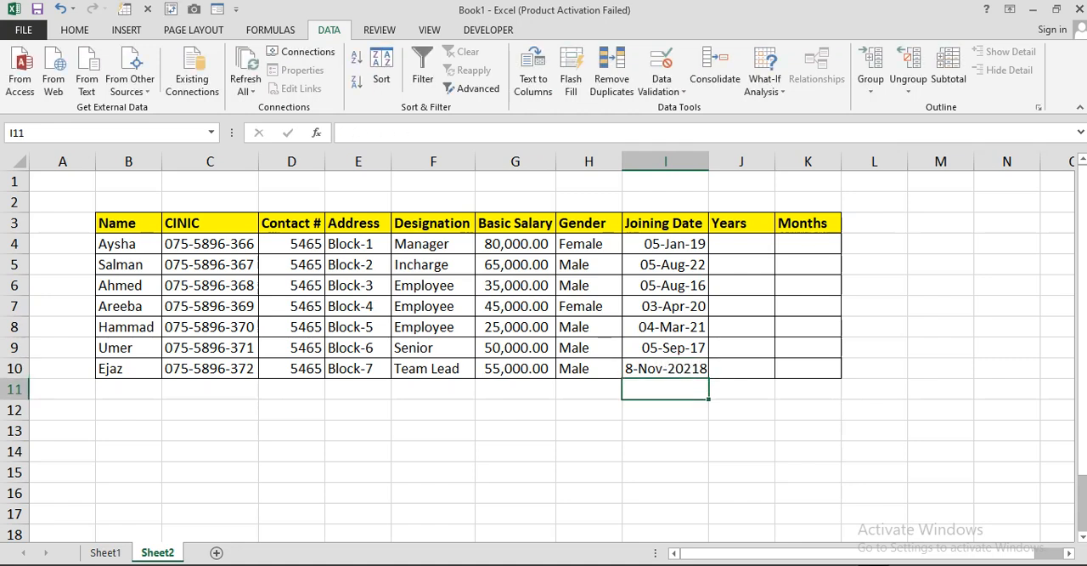
click(741, 244)
double_click(692, 369)
key(BackSpace)
key(Return)
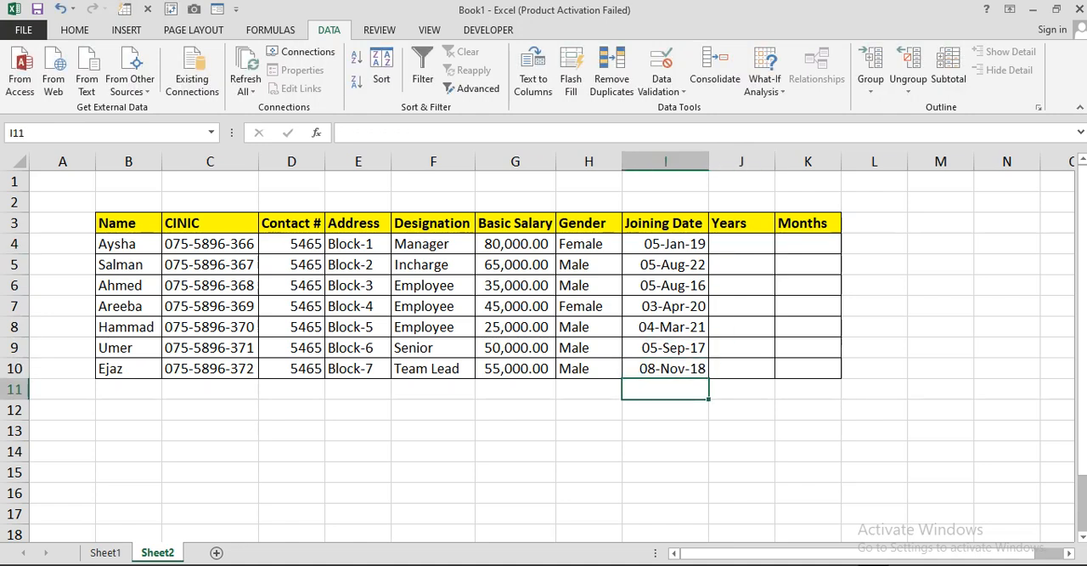
Step: Enter the formula =INT(YEARFRAC(I4,TODAY())) in cell J4 to calculate the completed years of service
click(742, 244)
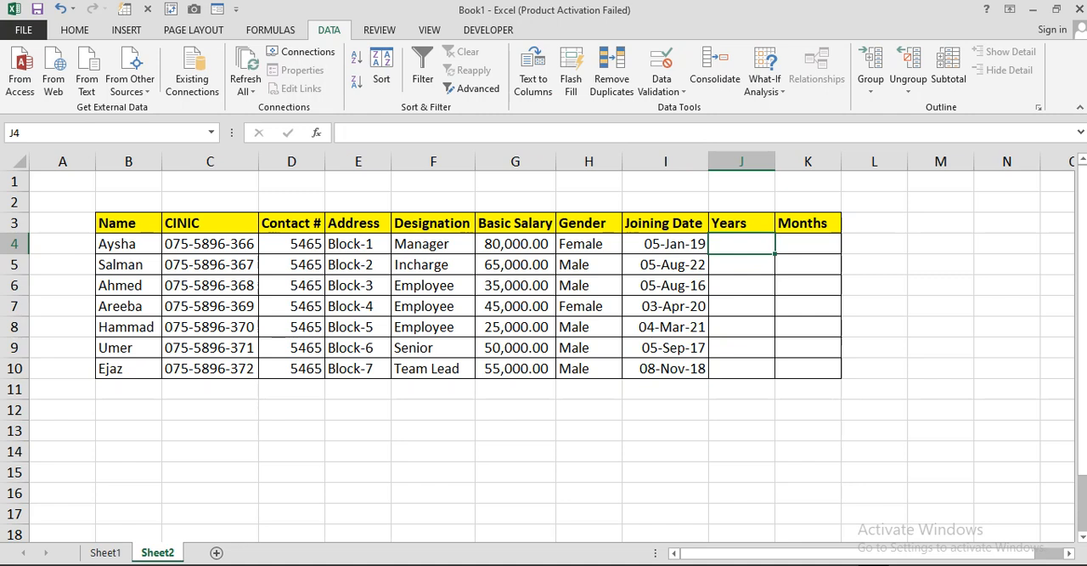
text(=int)
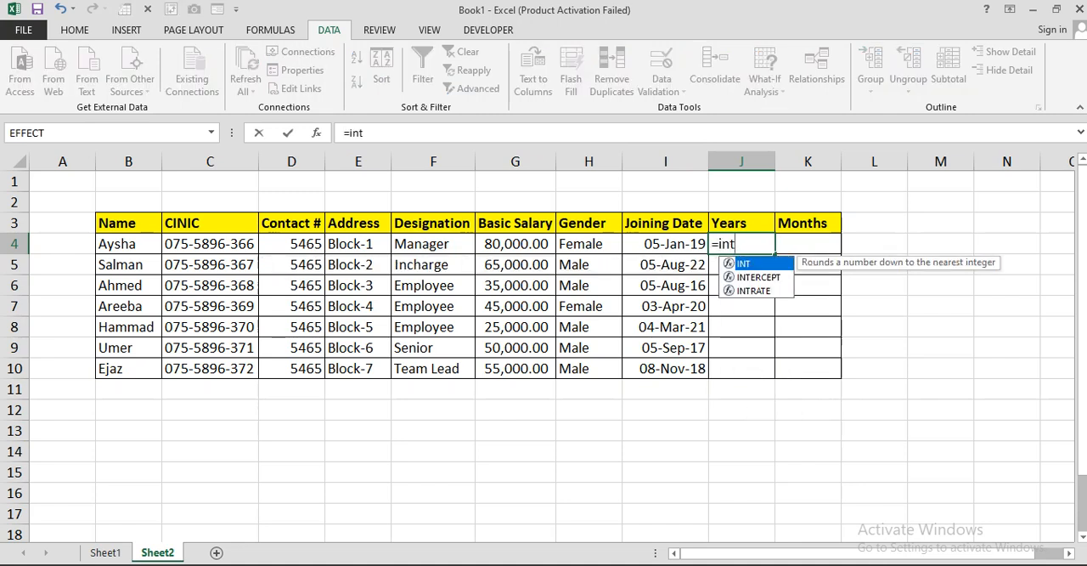
key(Tab)
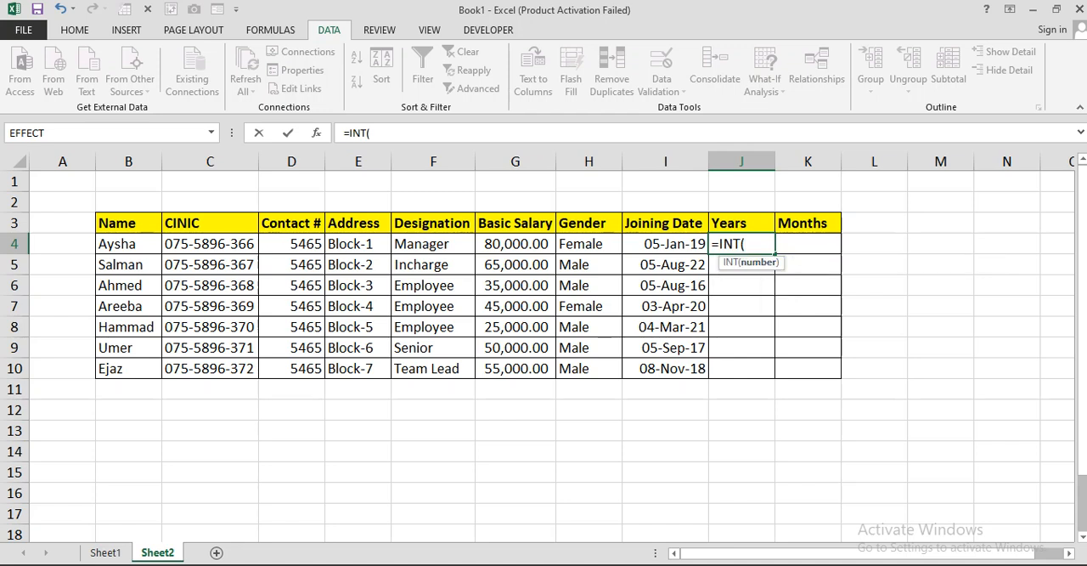
text(year)
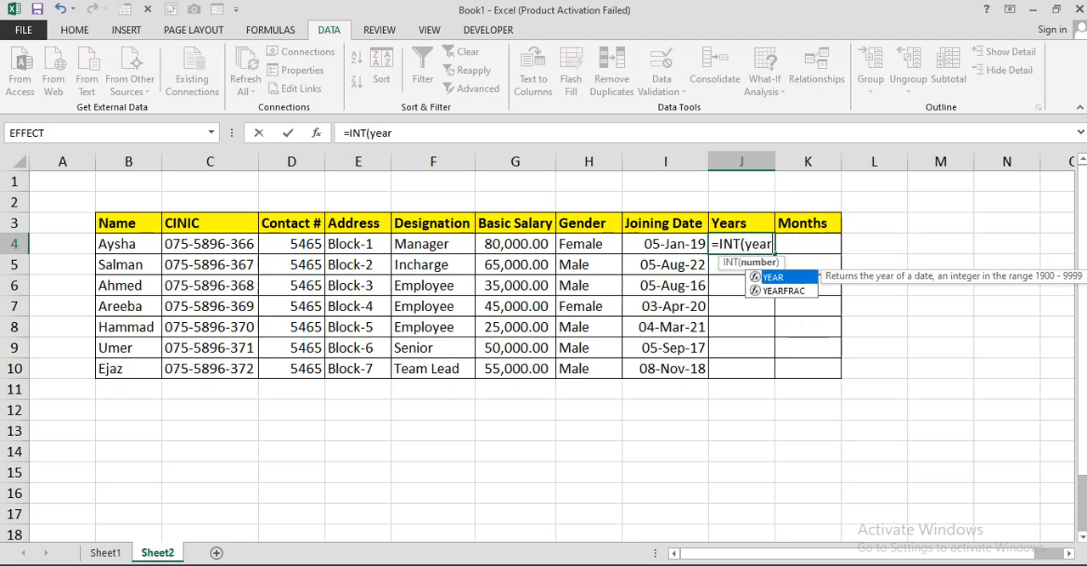
key(Down)
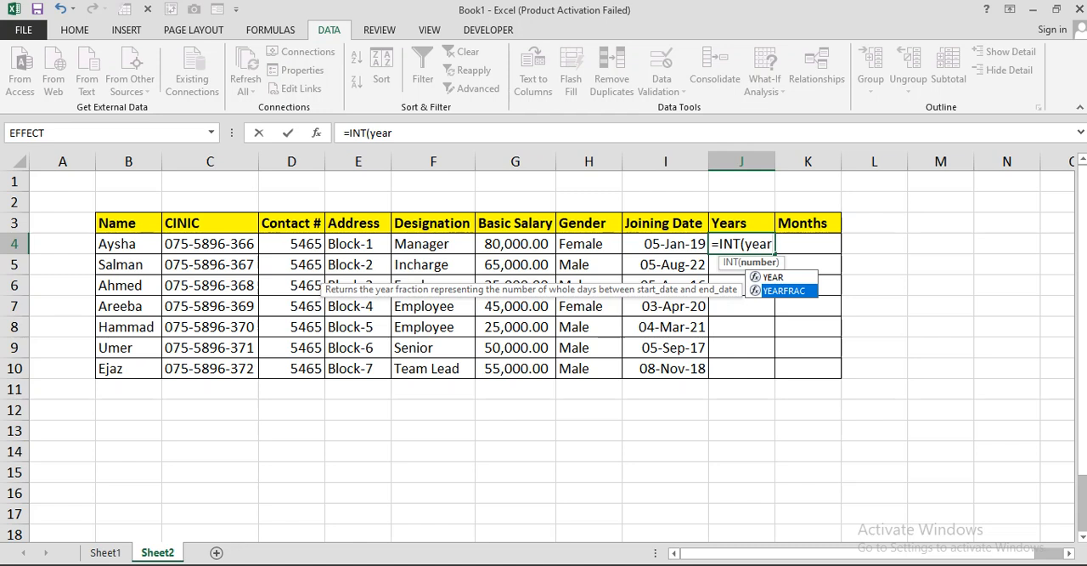
key(Tab)
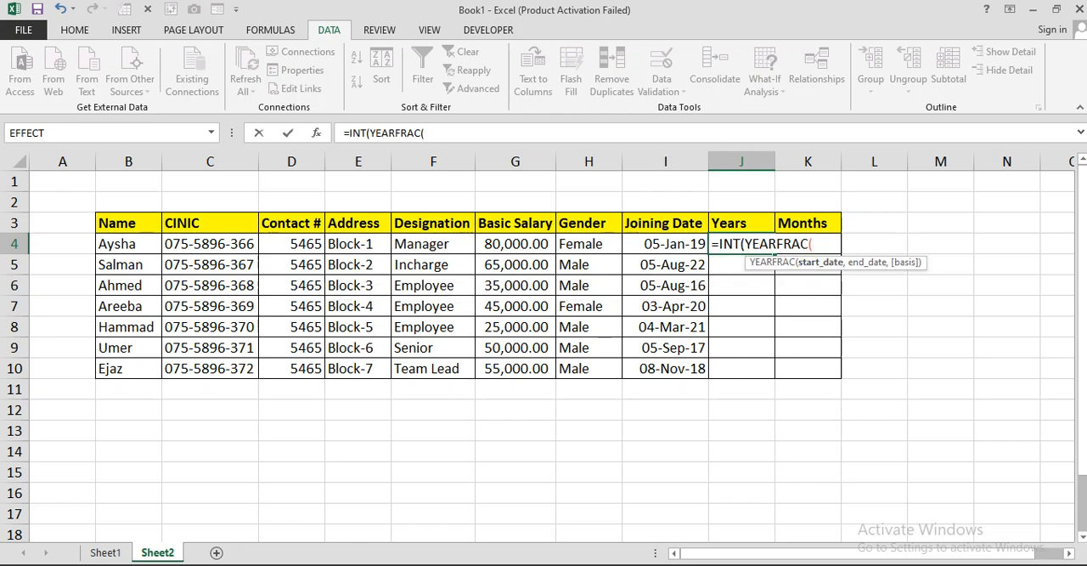
click(665, 243)
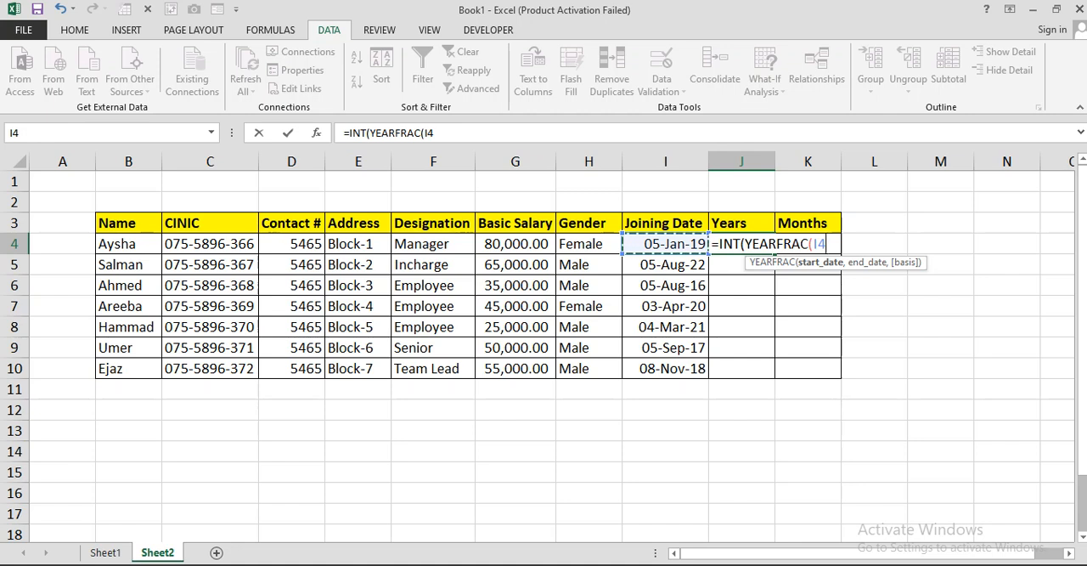
text(,)
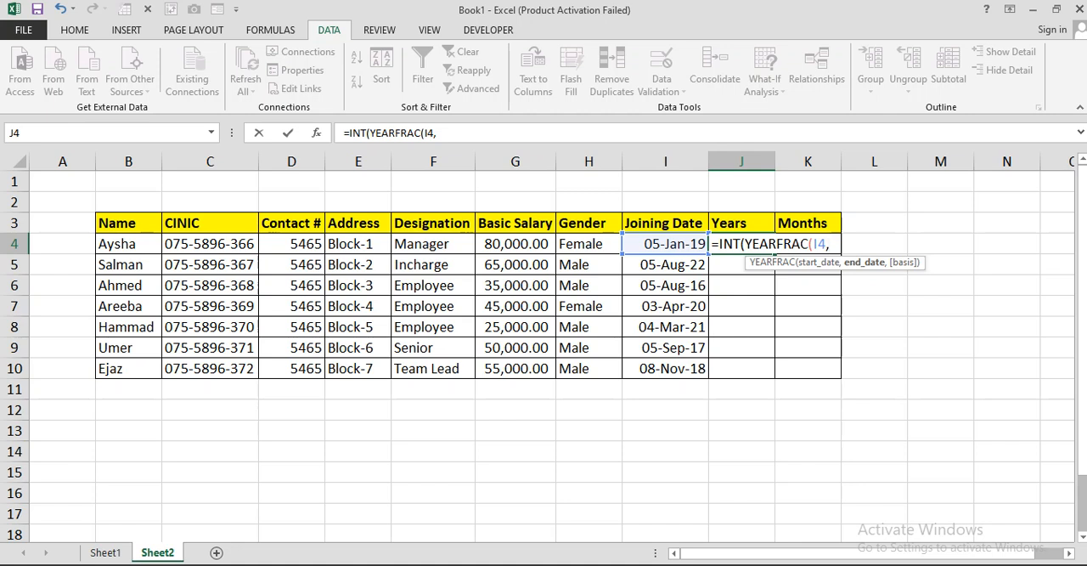
text(today)
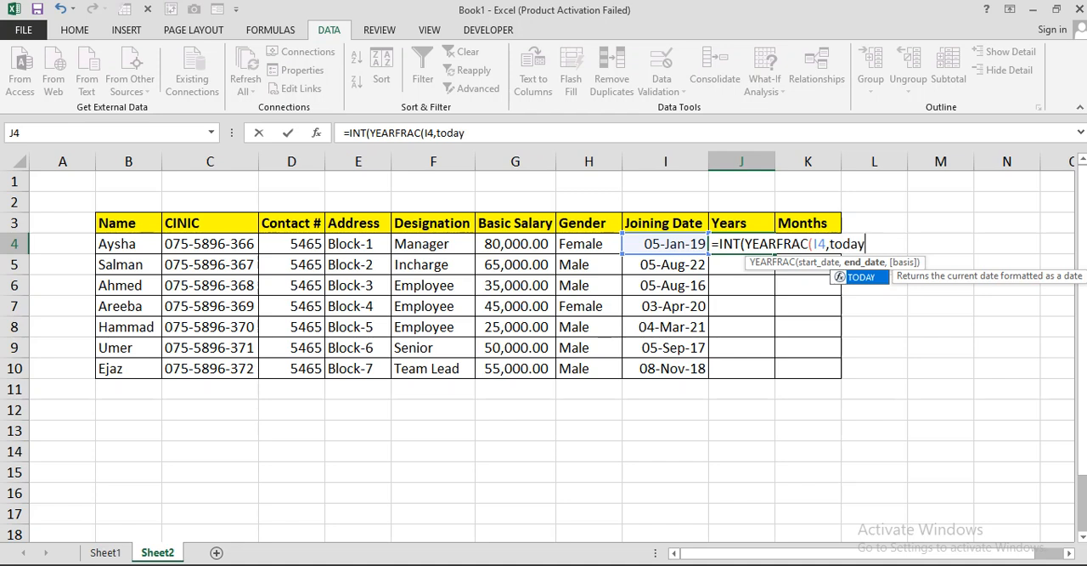
key(Tab)
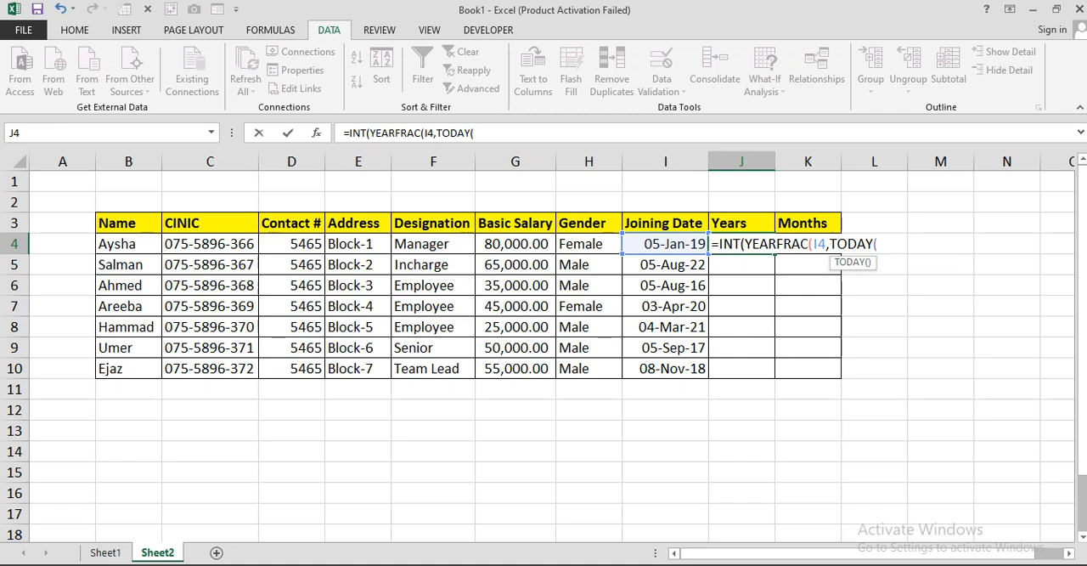
text())
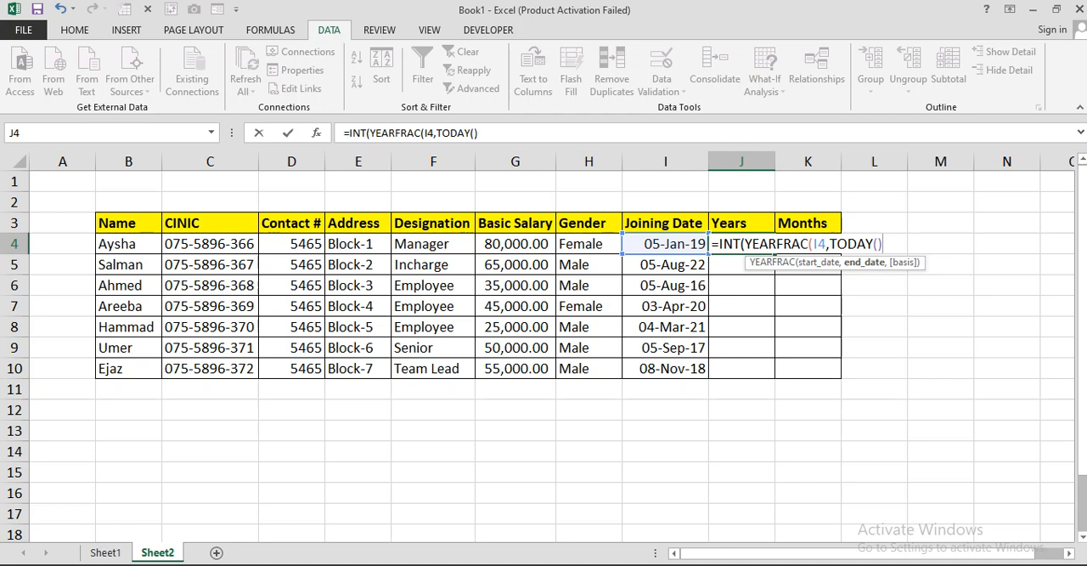
text()))
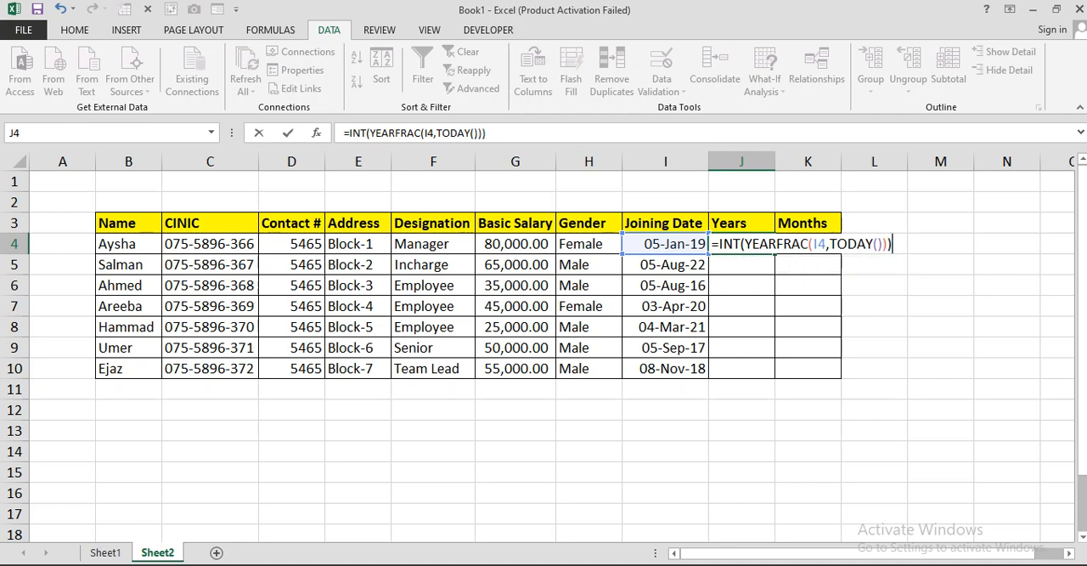
key(Return)
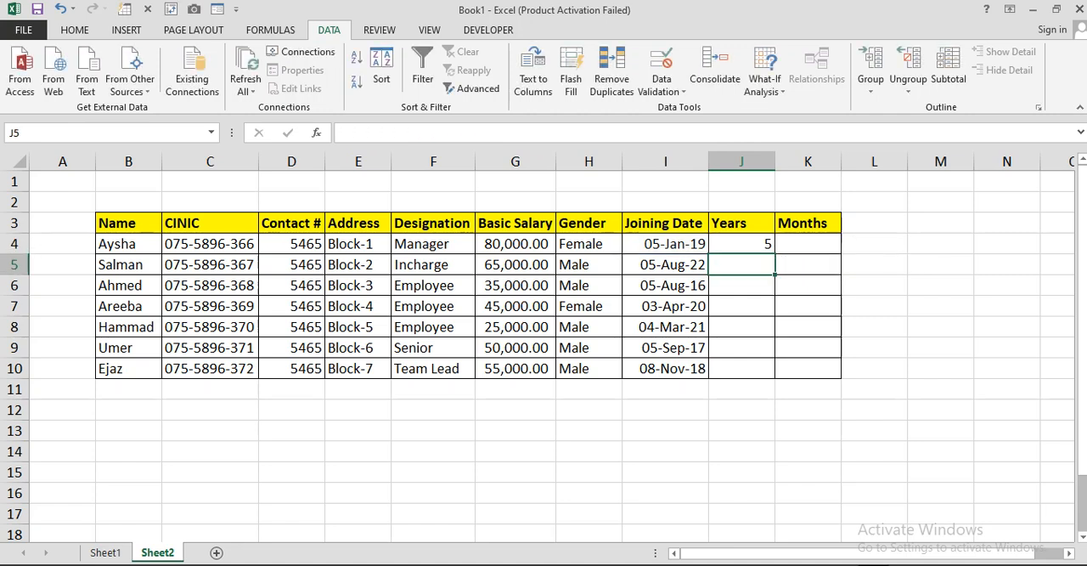
Step: Fill the years formula from J4 down through J10 and select cell K4
click(741, 243)
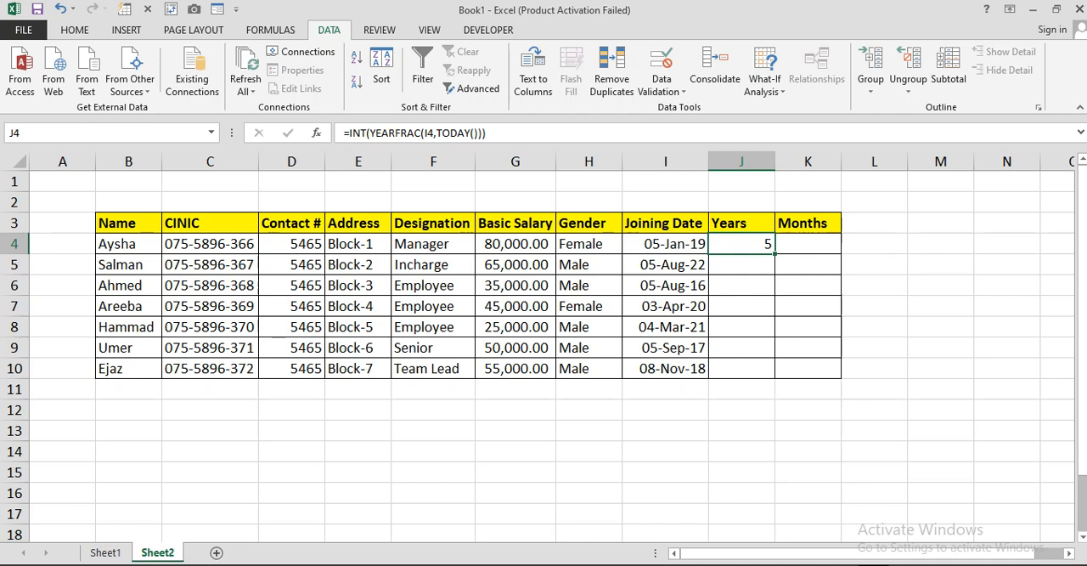
drag(773, 253, 774, 377)
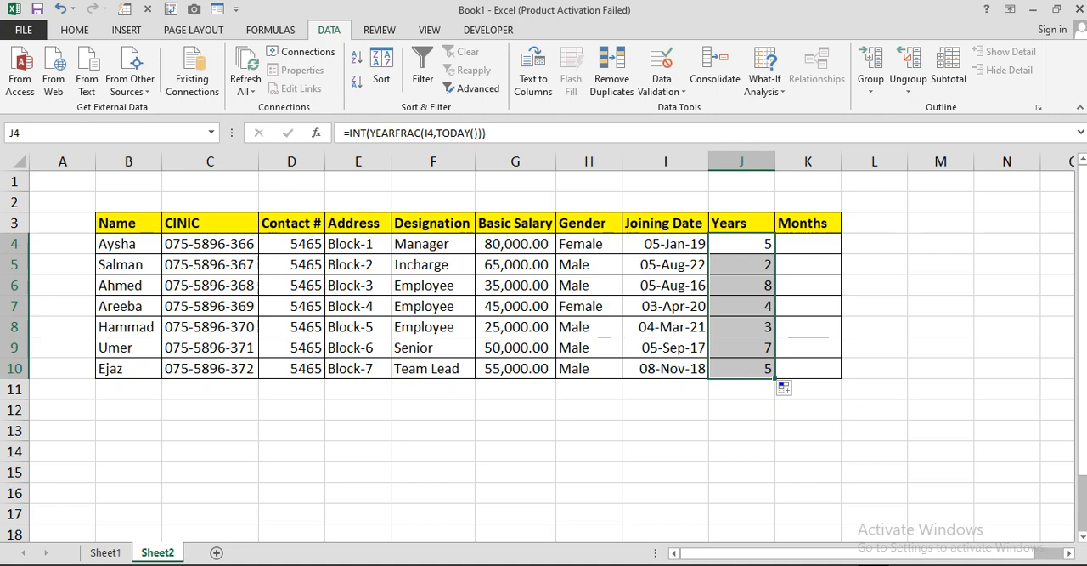
click(807, 244)
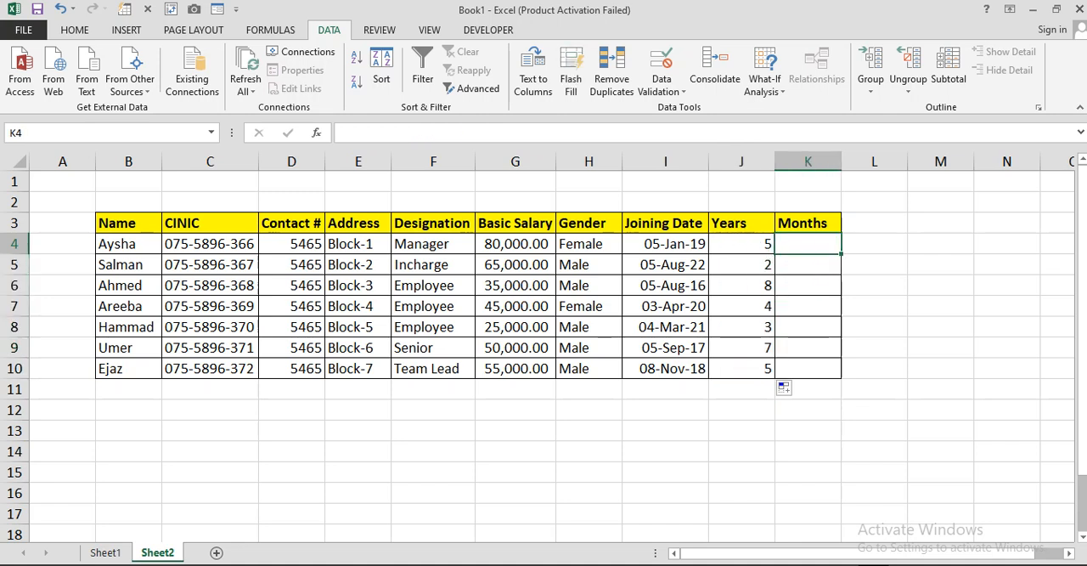
text(=)
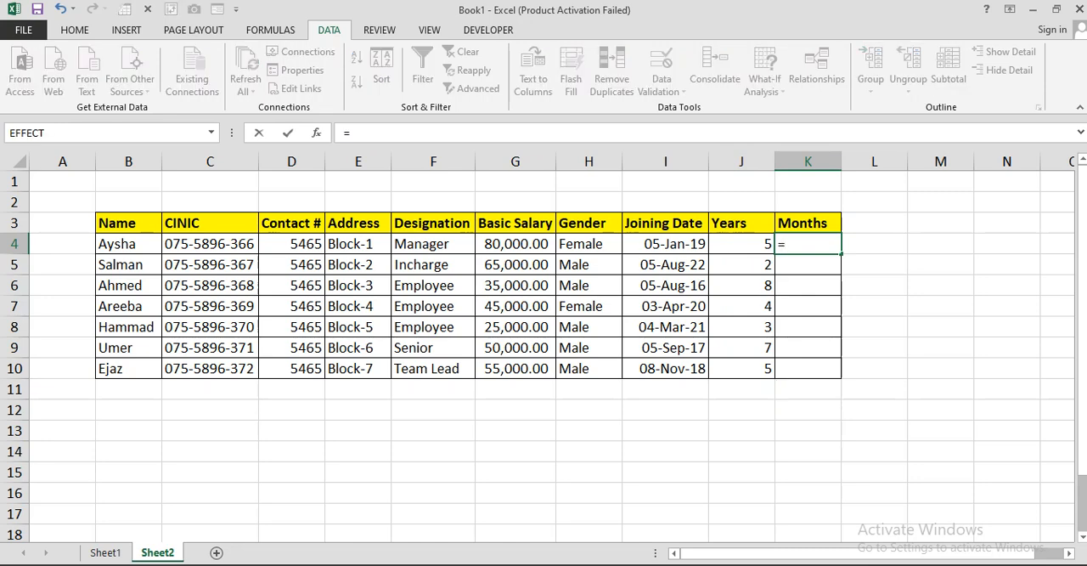
text(date)
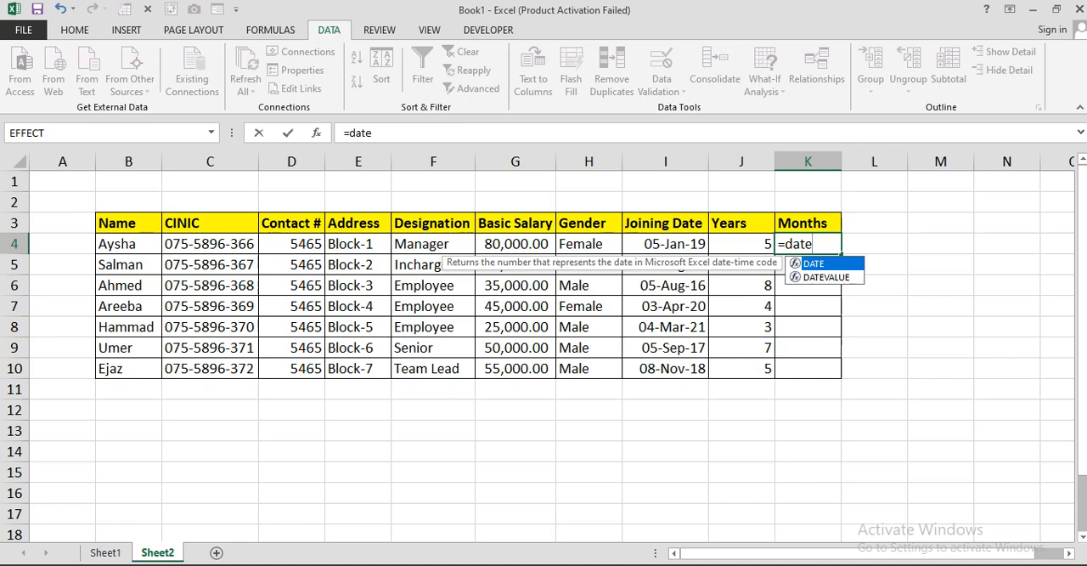
text(dif)
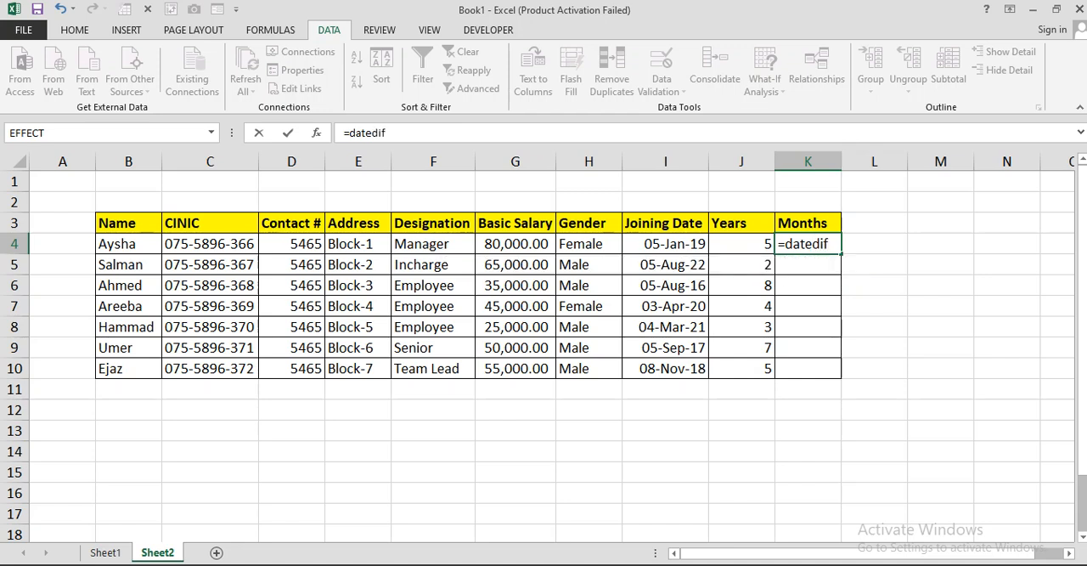
key(ctrl+Return)
Step: Enter the formula =DATEDIF(I4,TODAY(),"ym") in cell K4 to calculate the remaining months of service
text(=)
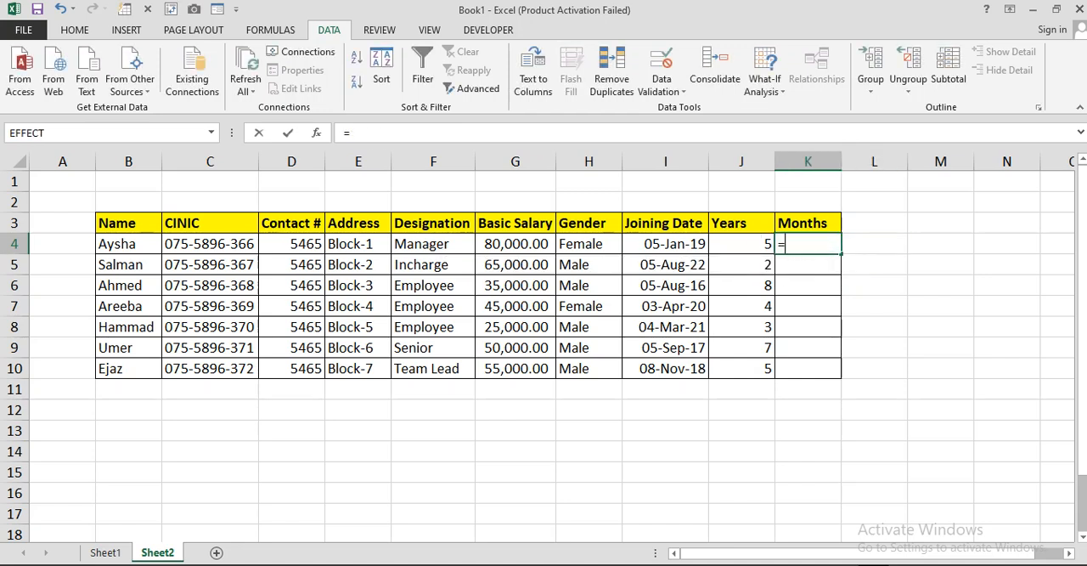
text(datedif()
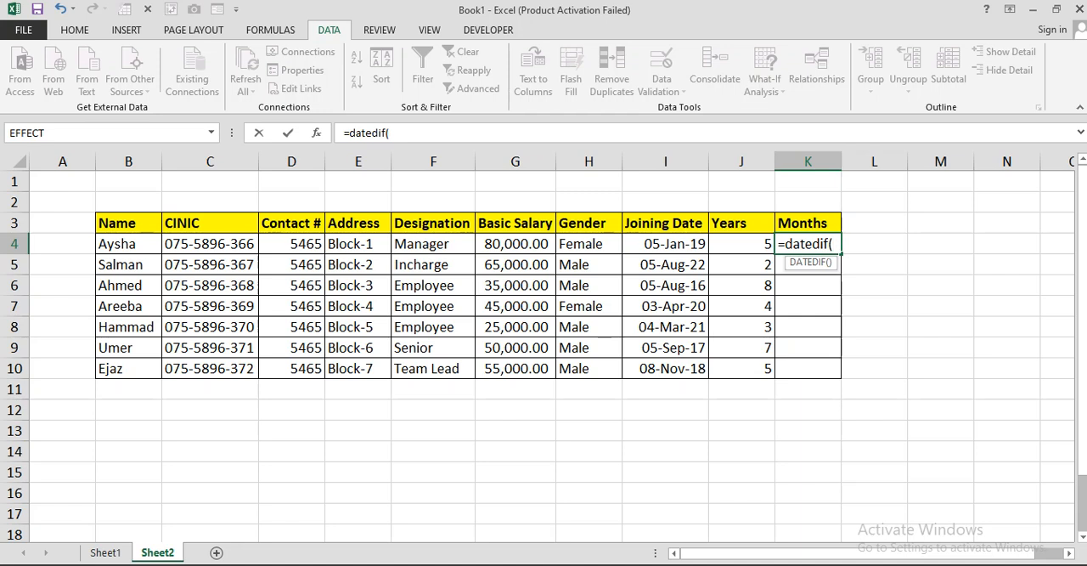
click(665, 244)
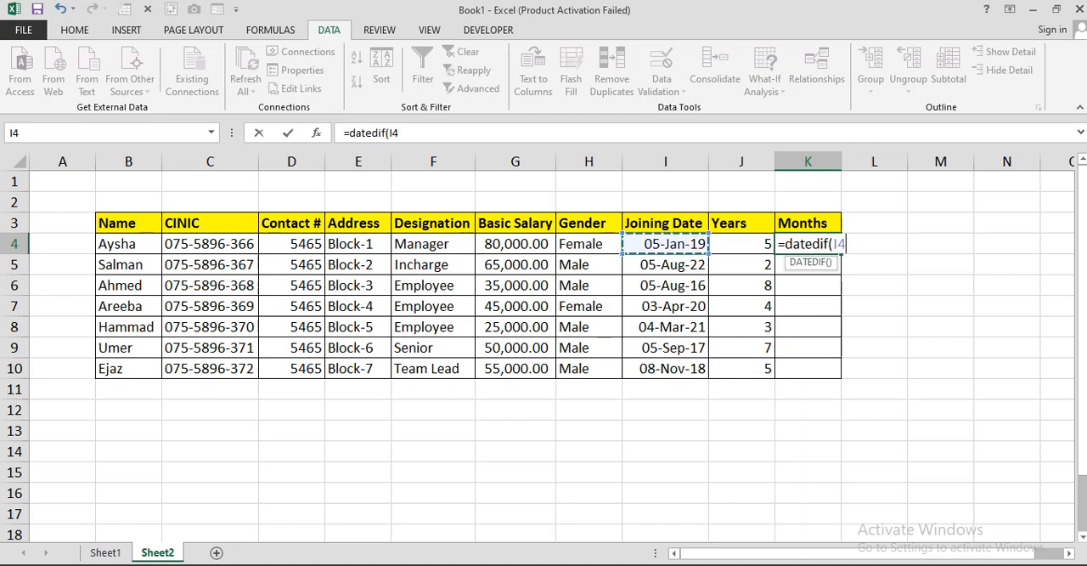
text(,)
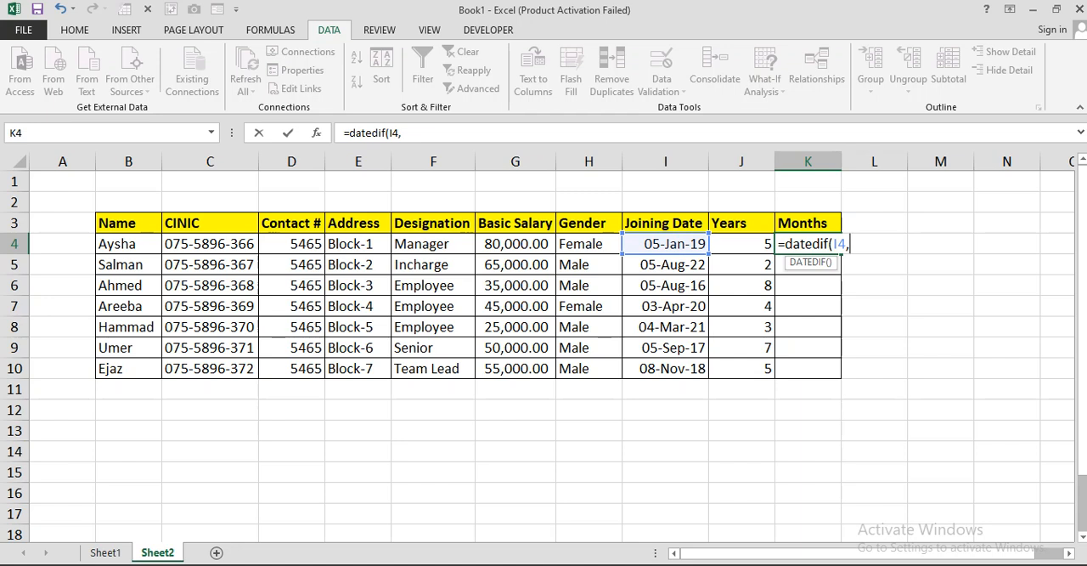
text(today)
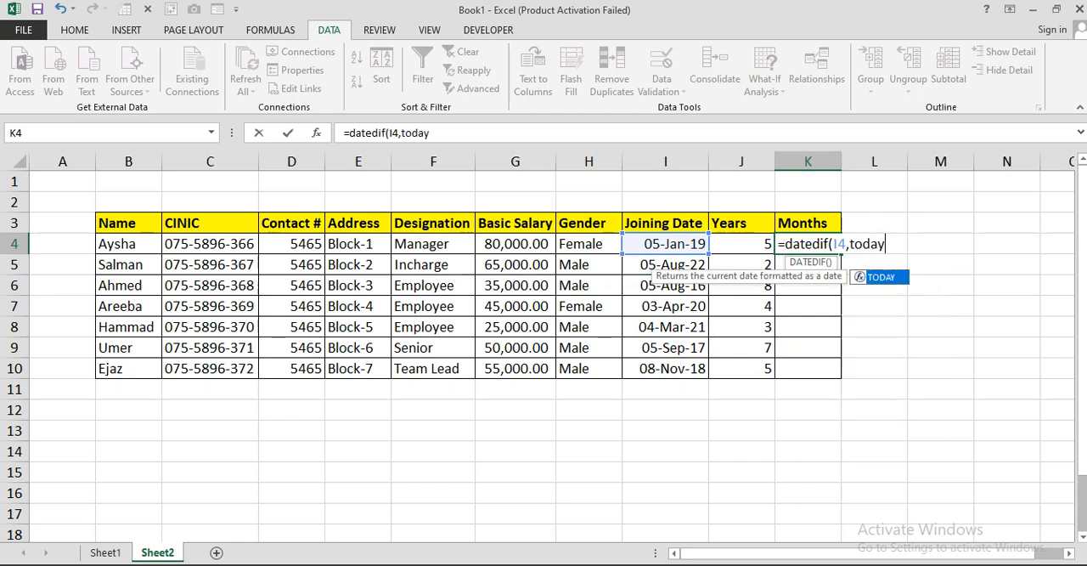
key(Tab)
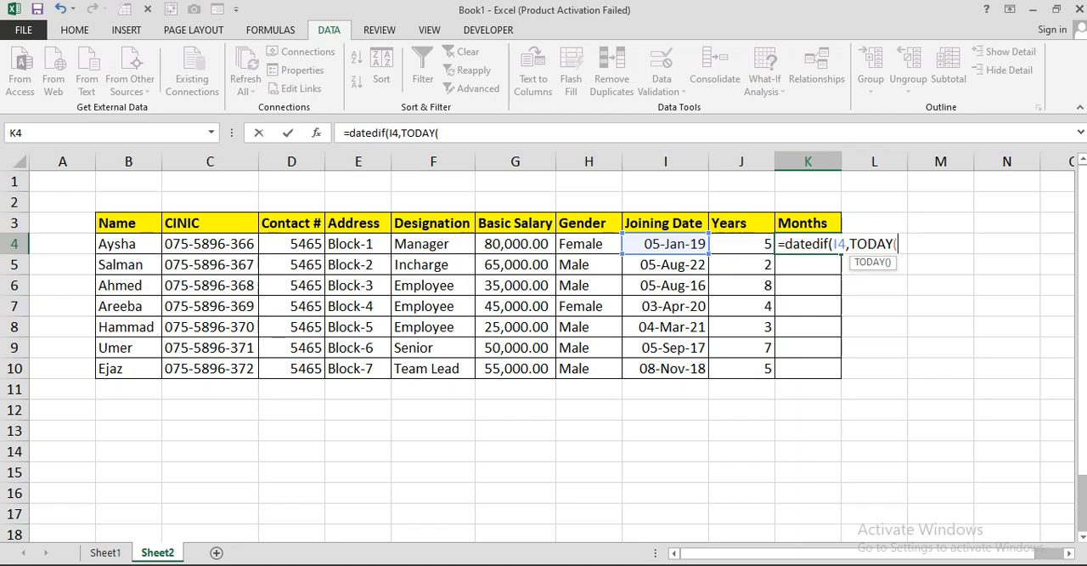
text(),)
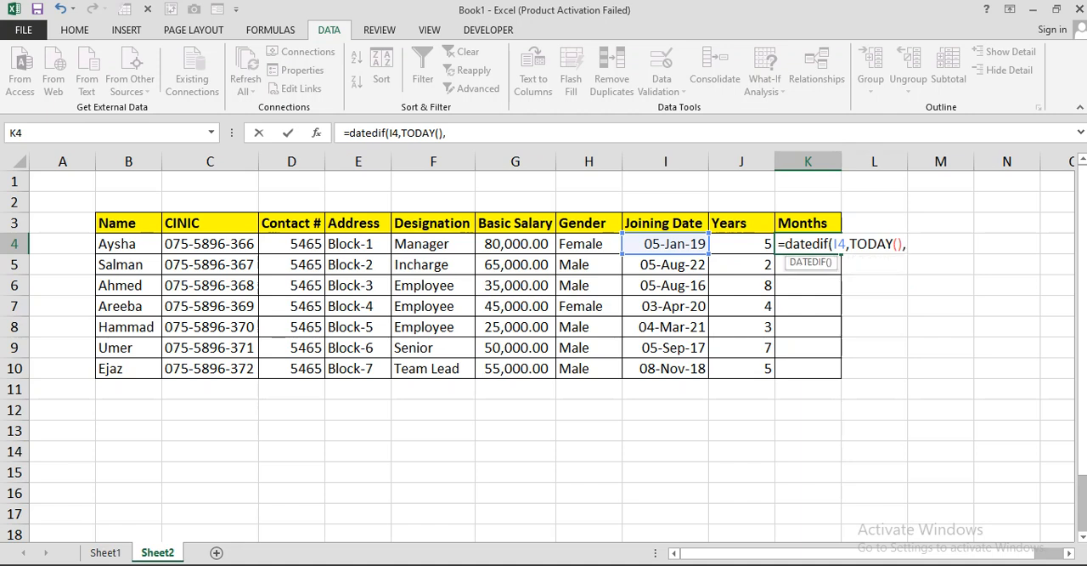
text("ym"))
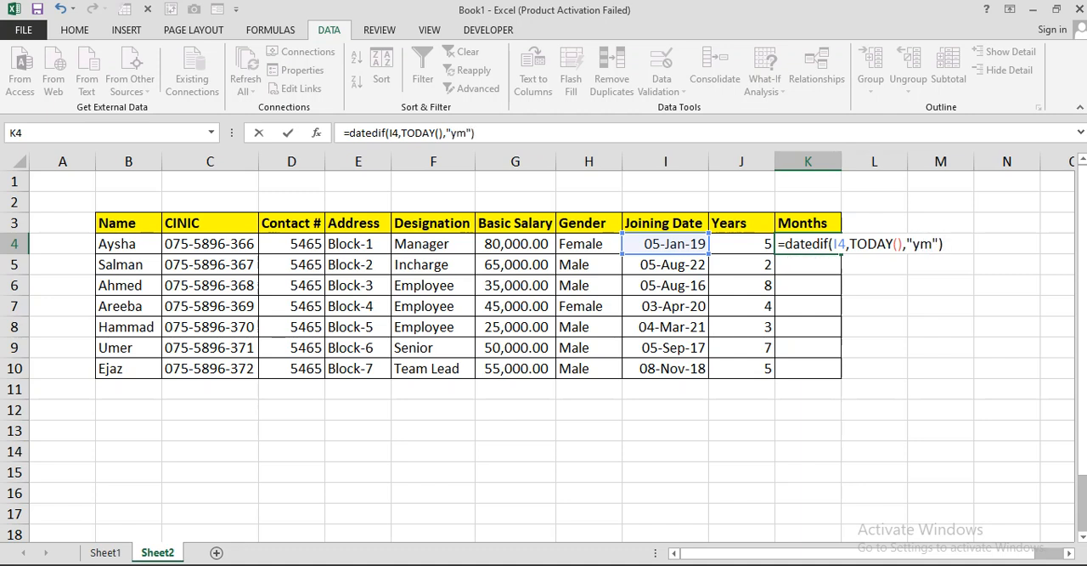
key(Return)
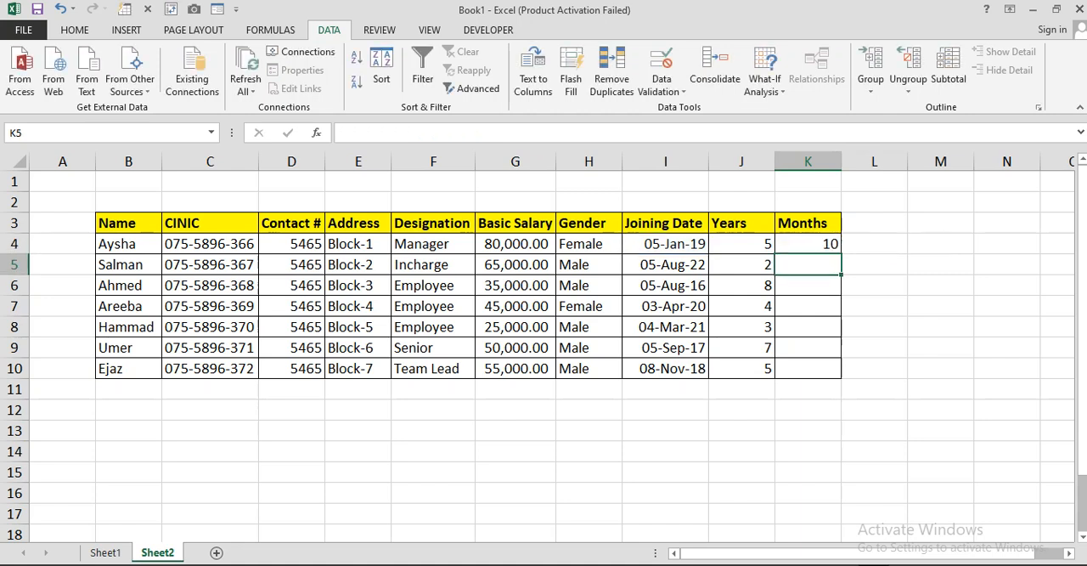
Step: Fill the months formula from K4 down through K10 and deselect the filled range
click(665, 244)
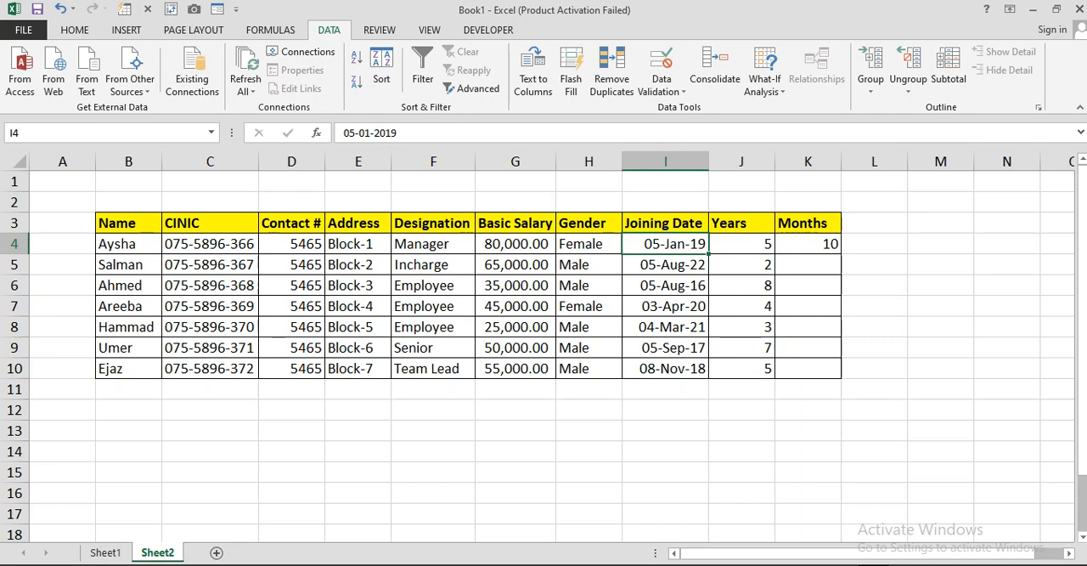
click(808, 244)
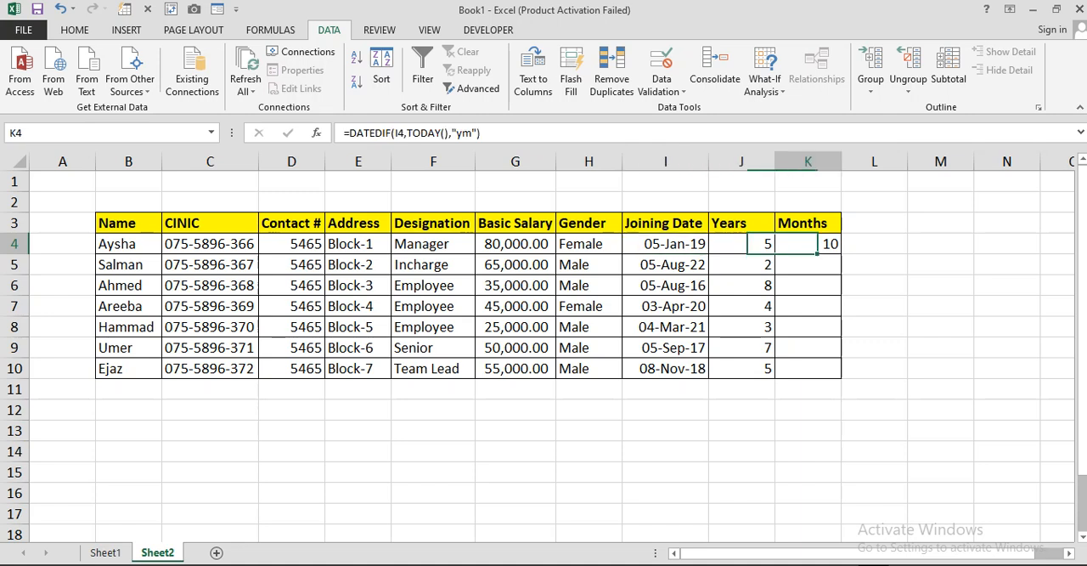
drag(842, 254, 838, 371)
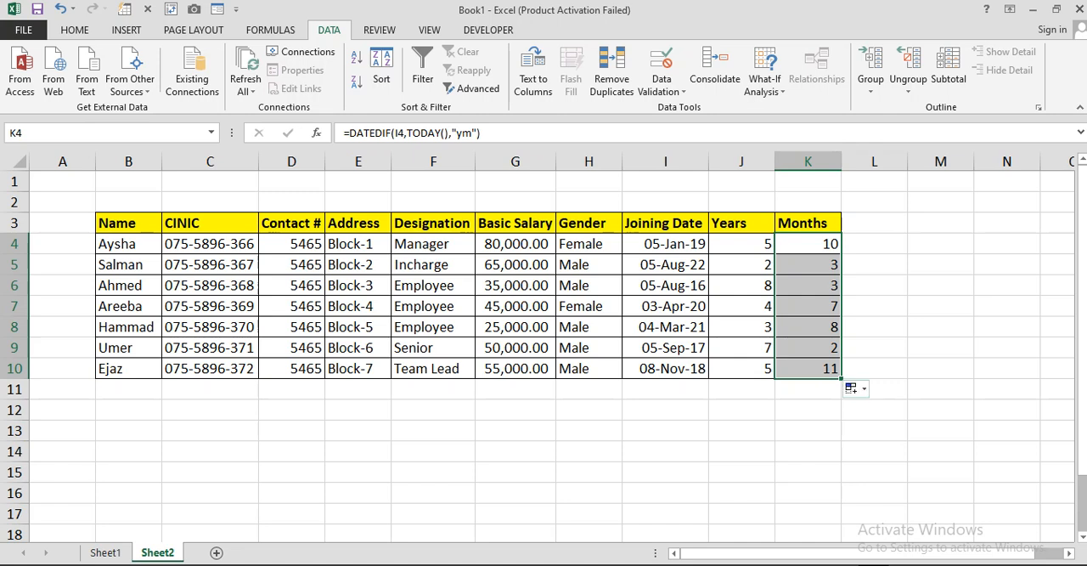
click(808, 430)
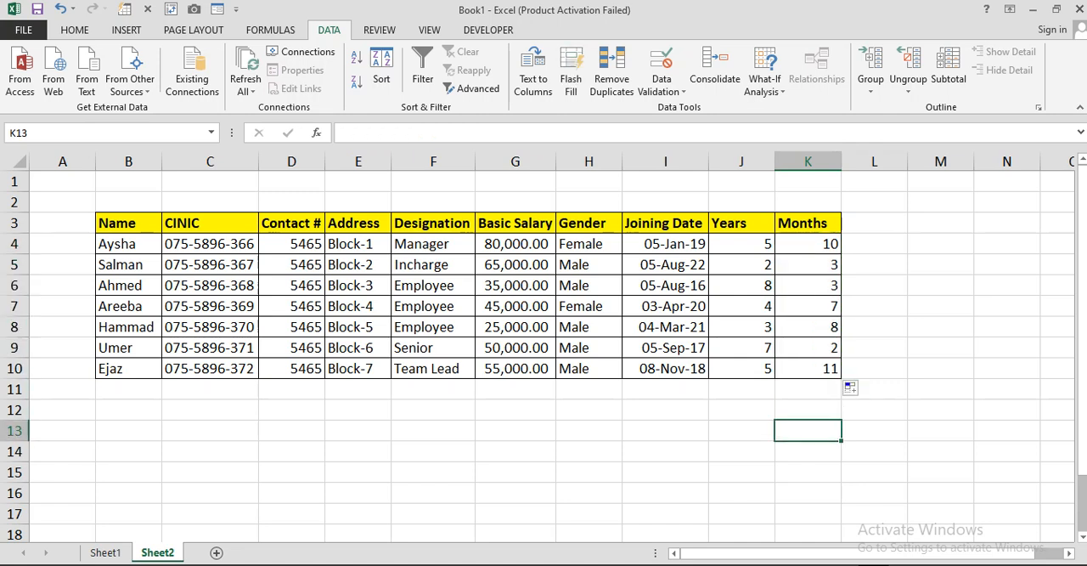